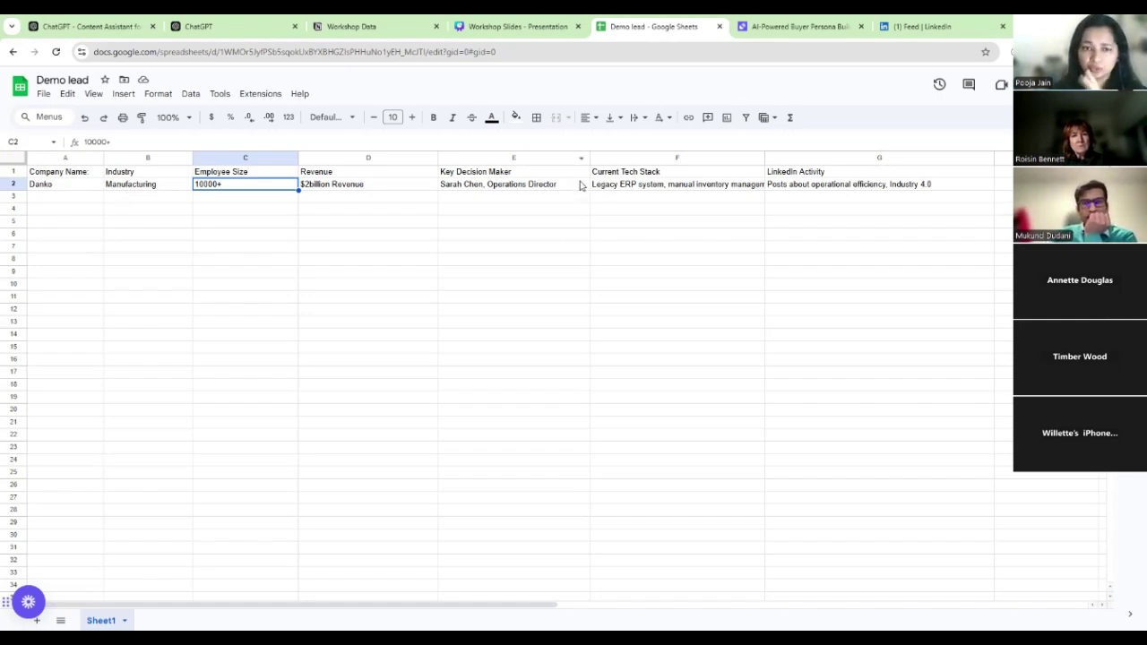
# Review the Danko lead's details in the Demo lead sheet, including industry, employee size, revenue, current tech stack and LinkedIn activity.
pyautogui.click(681, 190)
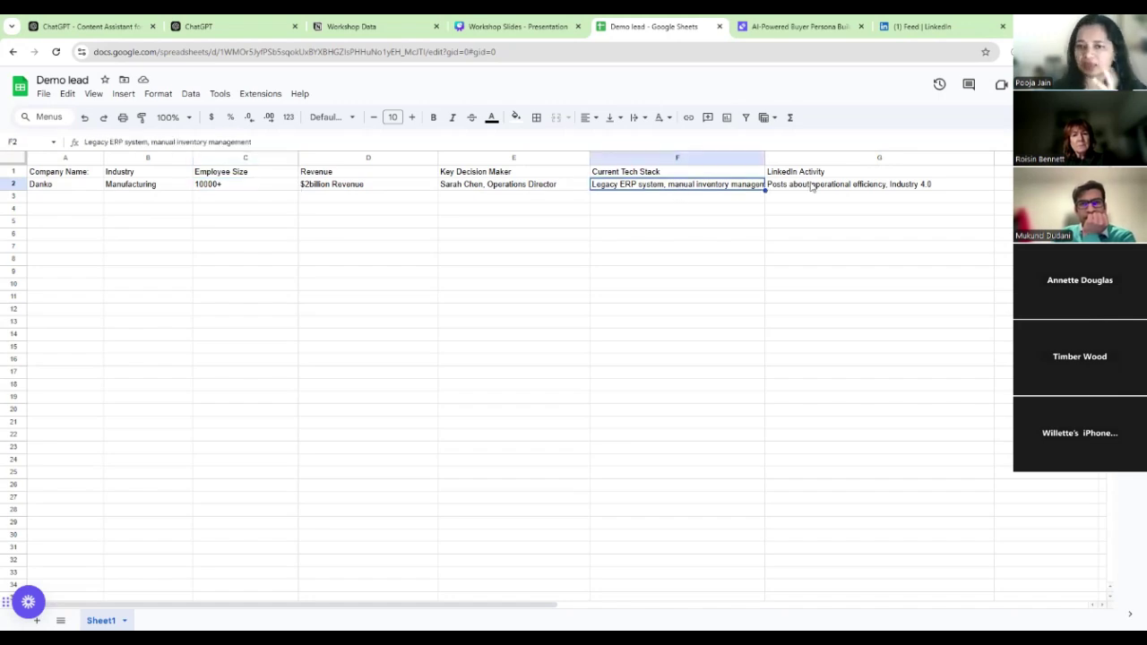
pyautogui.click(809, 188)
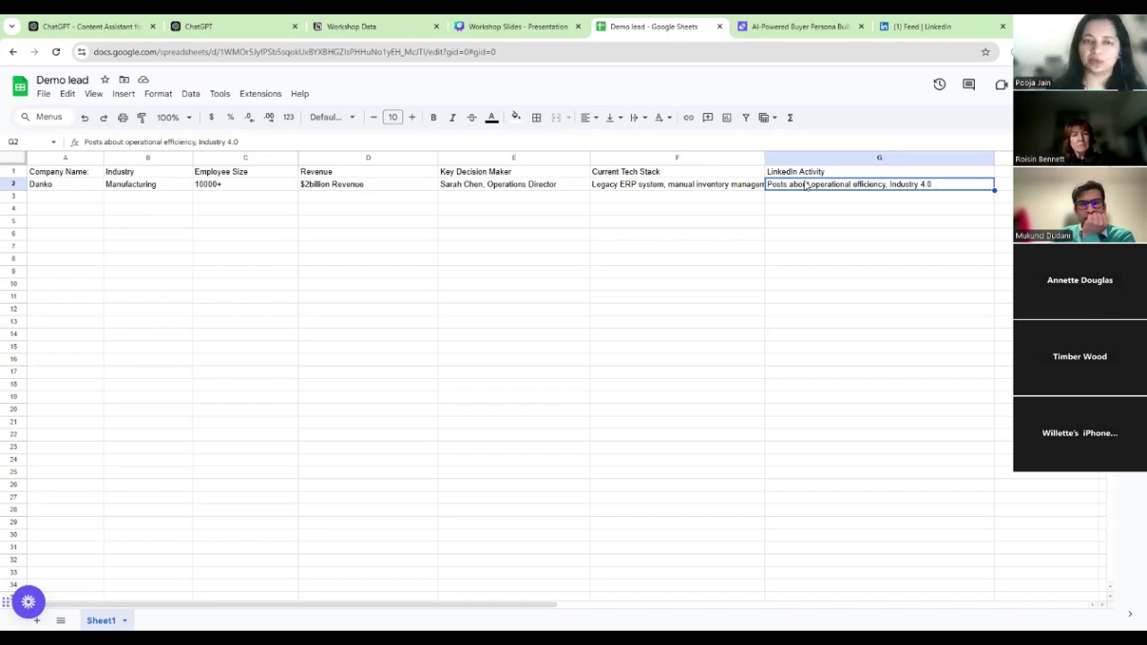
pyautogui.click(192, 32)
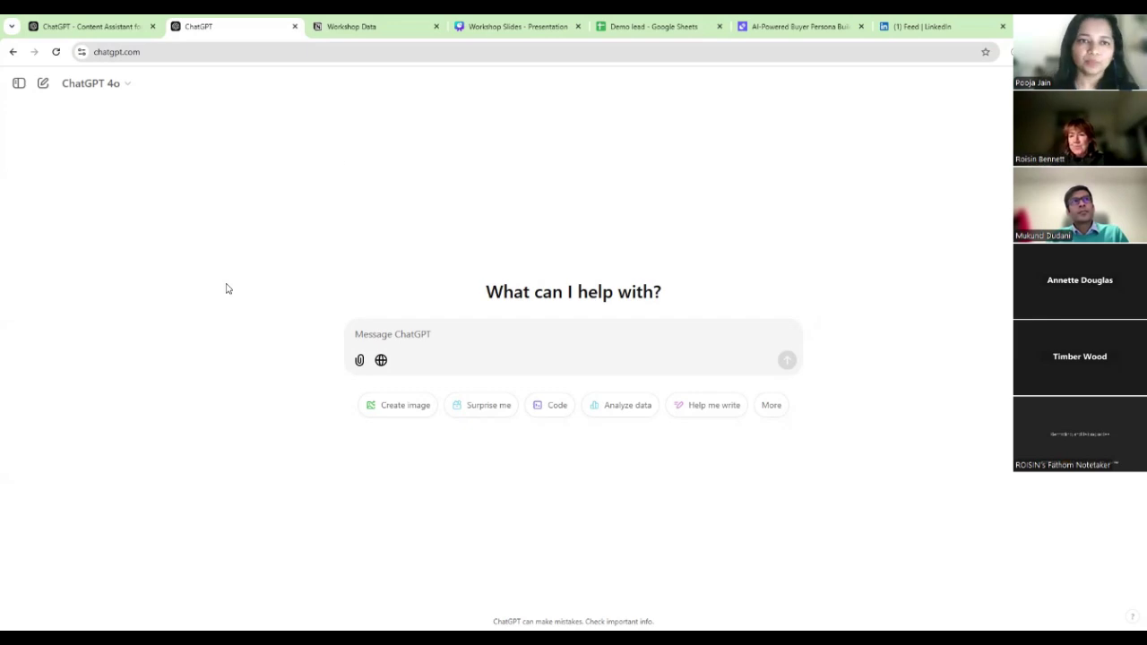
pyautogui.click(618, 32)
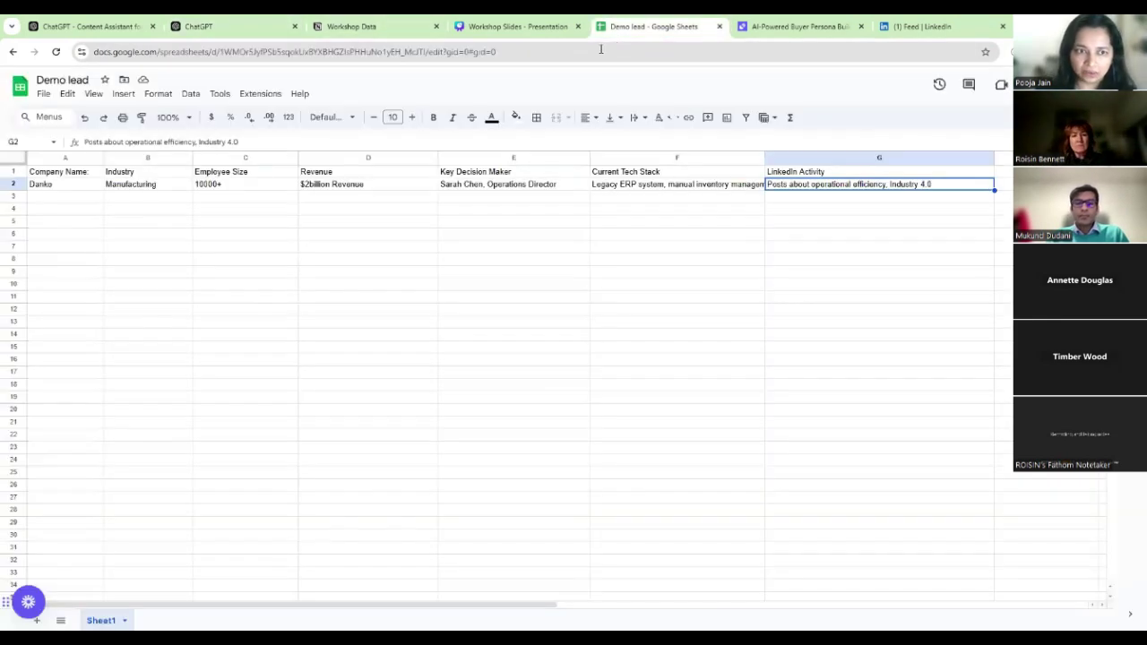
pyautogui.click(74, 190)
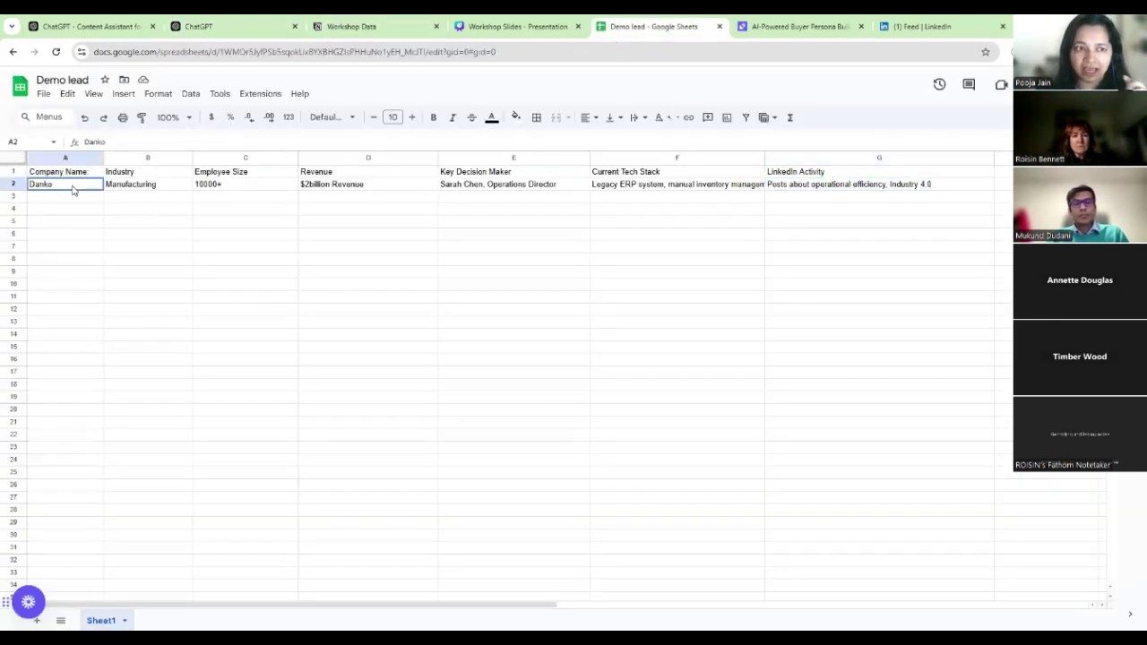
pyautogui.click(179, 192)
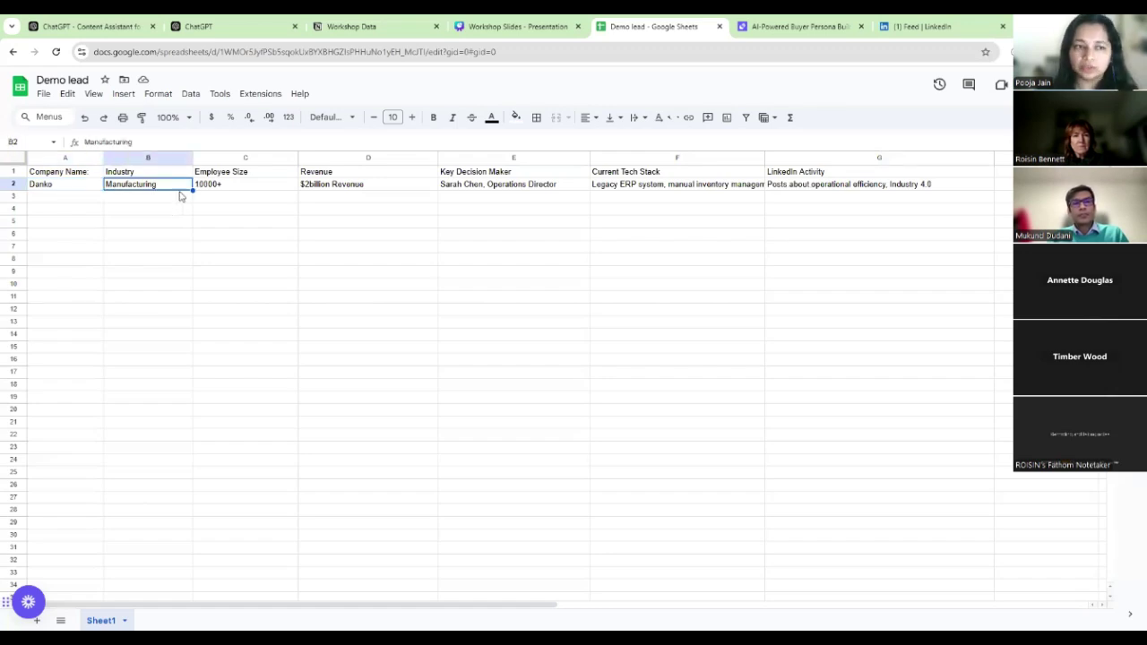
pyautogui.click(79, 186)
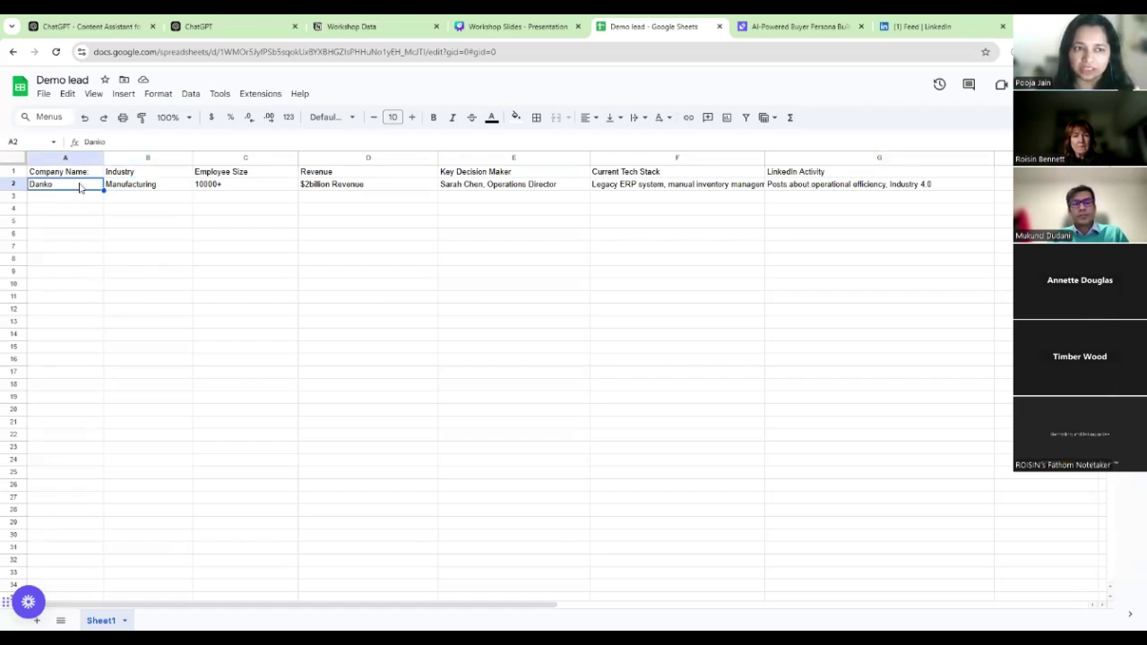
pyautogui.click(127, 192)
pyautogui.click(207, 188)
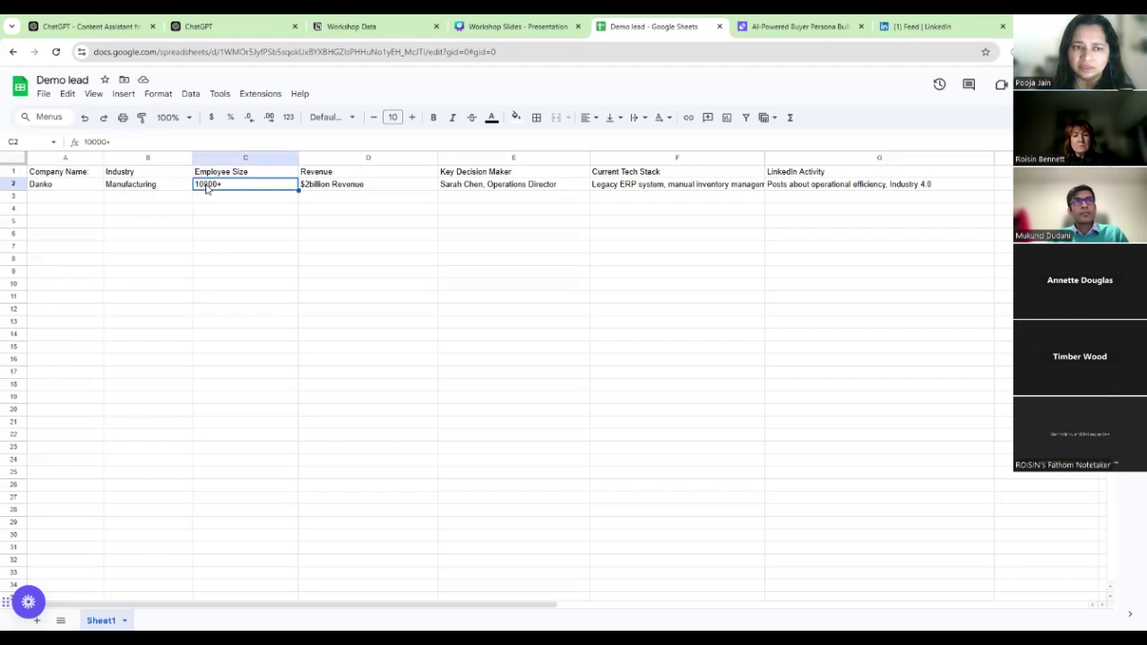
pyautogui.click(401, 190)
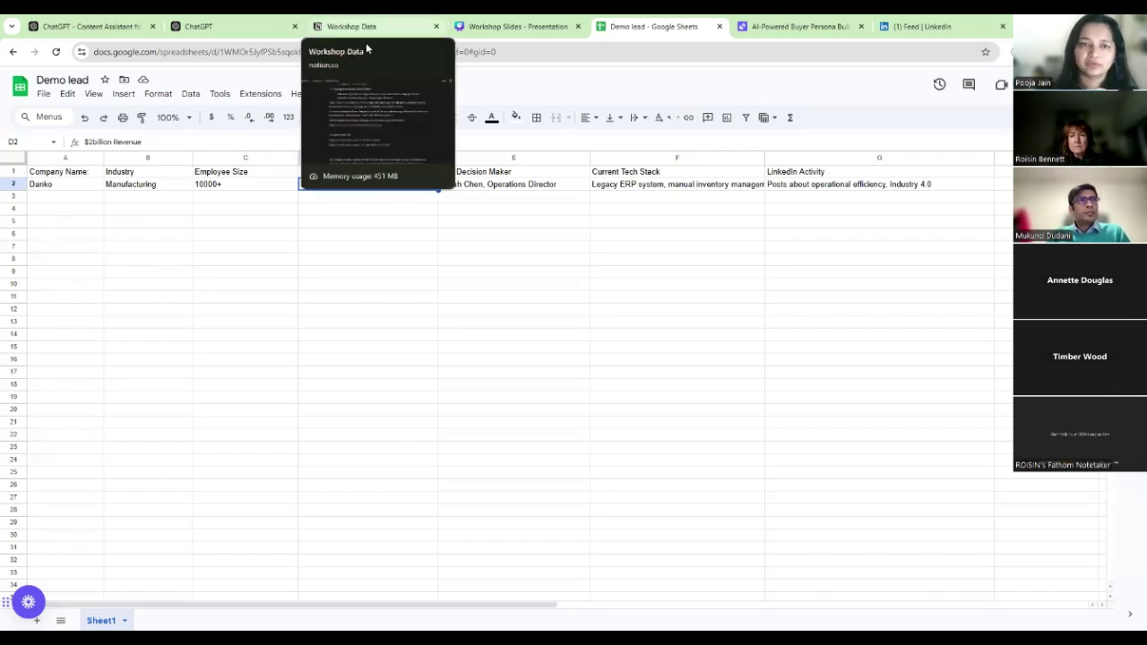
# Switch to the Workshop Data page in Notion and copy the Prompt #1 text from "Act as a senior B2B market research analyst" through the Danfoss URL.
pyautogui.click(365, 43)
pyautogui.scroll(12, 367, 332)
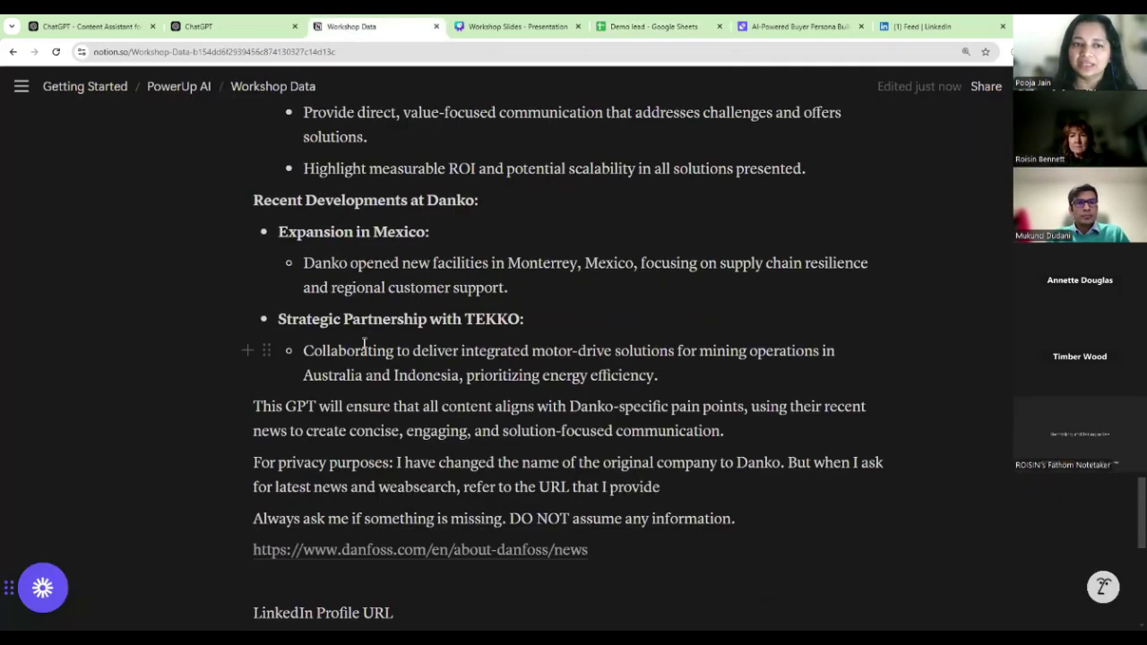
pyautogui.scroll(15, 359, 344)
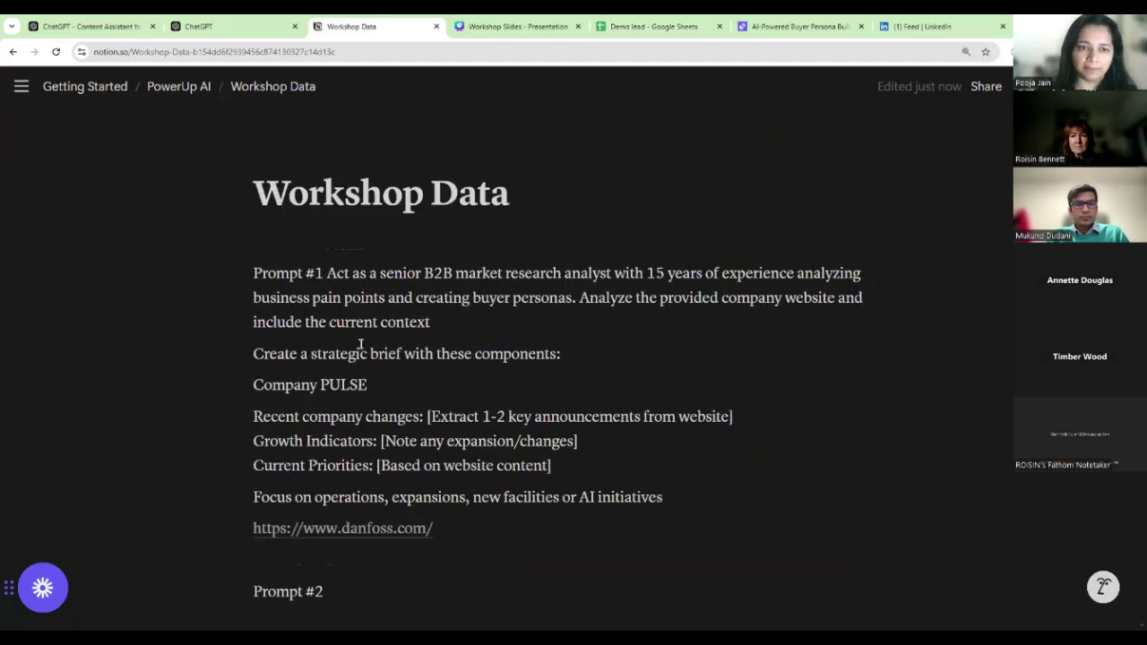
pyautogui.scroll(-2, 333, 320)
pyautogui.scroll(2, 332, 273)
pyautogui.click(254, 275)
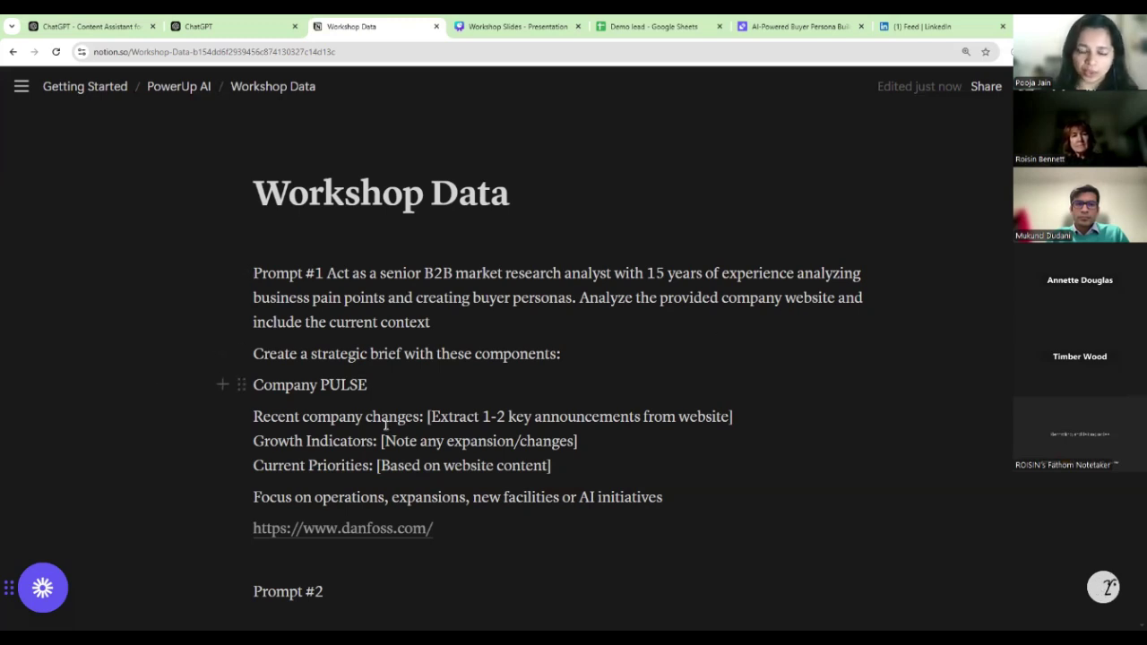
pyautogui.scroll(-1, 392, 436)
pyautogui.click(309, 357)
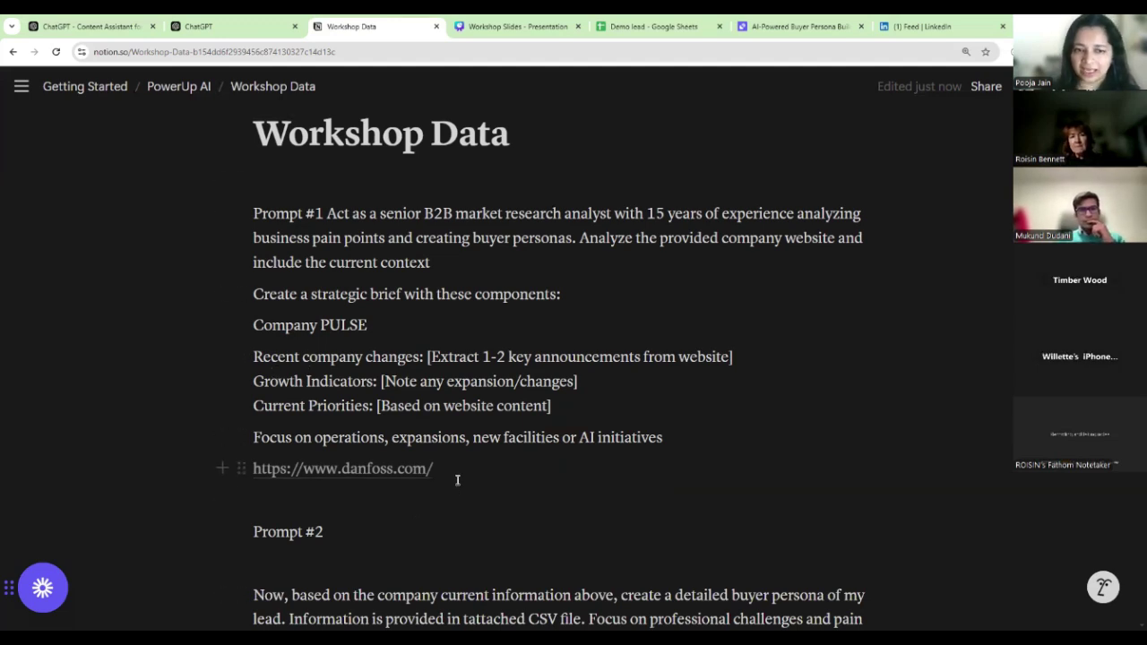
pyautogui.moveTo(448, 471); pyautogui.dragTo(328, 215)
pyautogui.hotkey('ctrl', 'c')
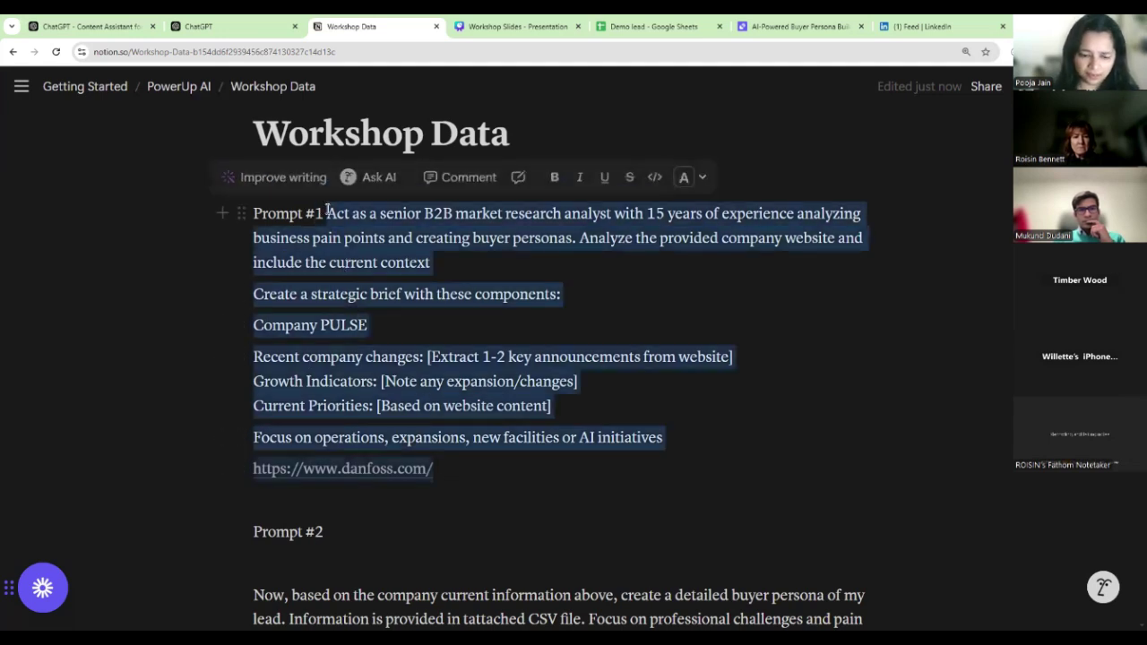
# Paste the copied market research prompt into a new ChatGPT chat, enable web search and send it.
pyautogui.click(218, 20)
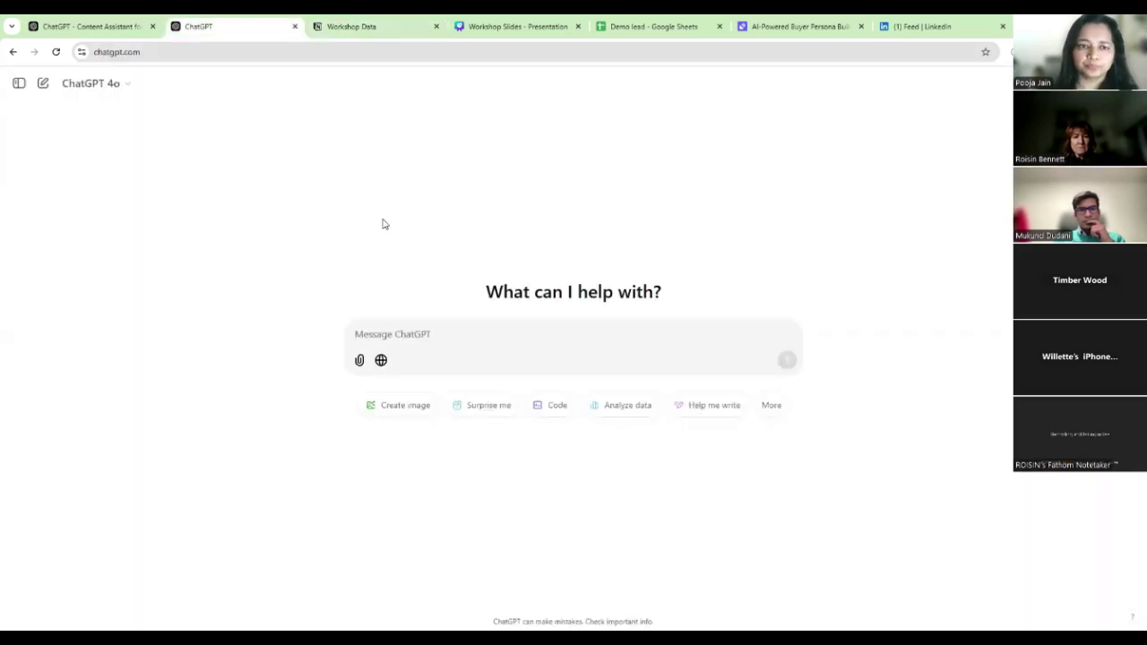
pyautogui.hotkey('ctrl', 'v')
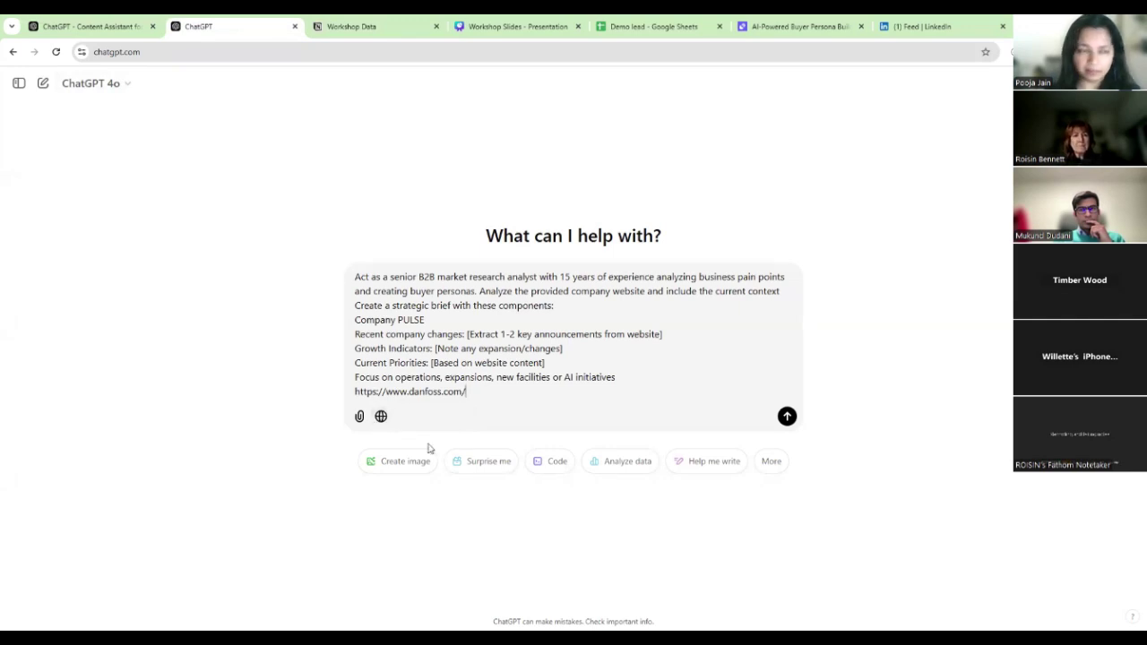
pyautogui.click(95, 88)
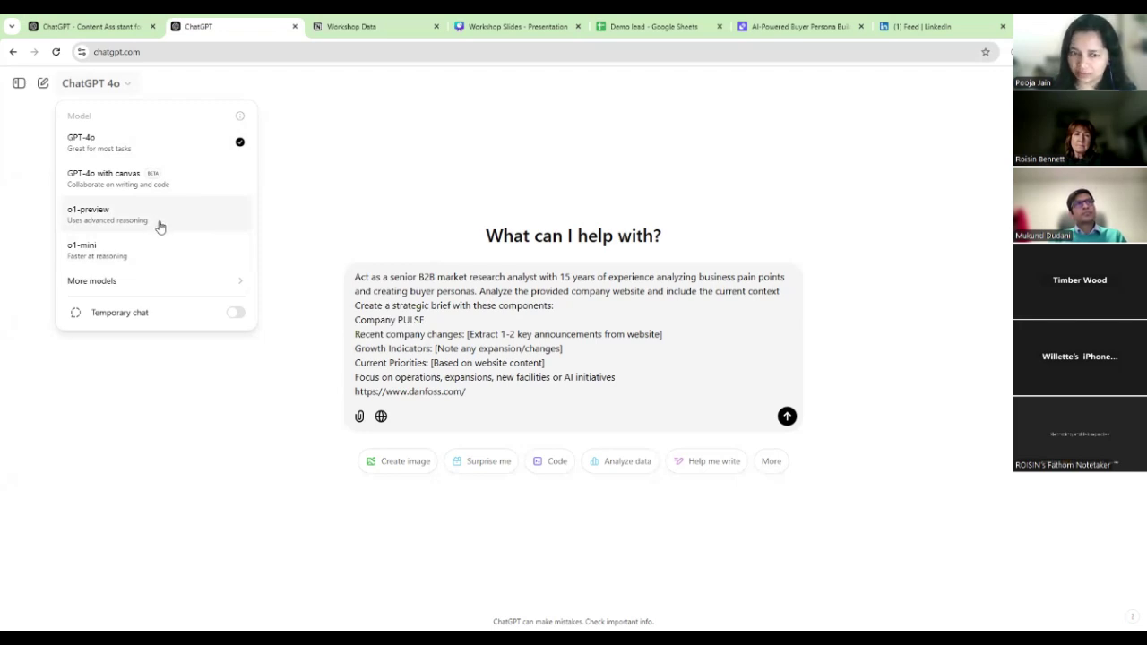
pyautogui.click(461, 406)
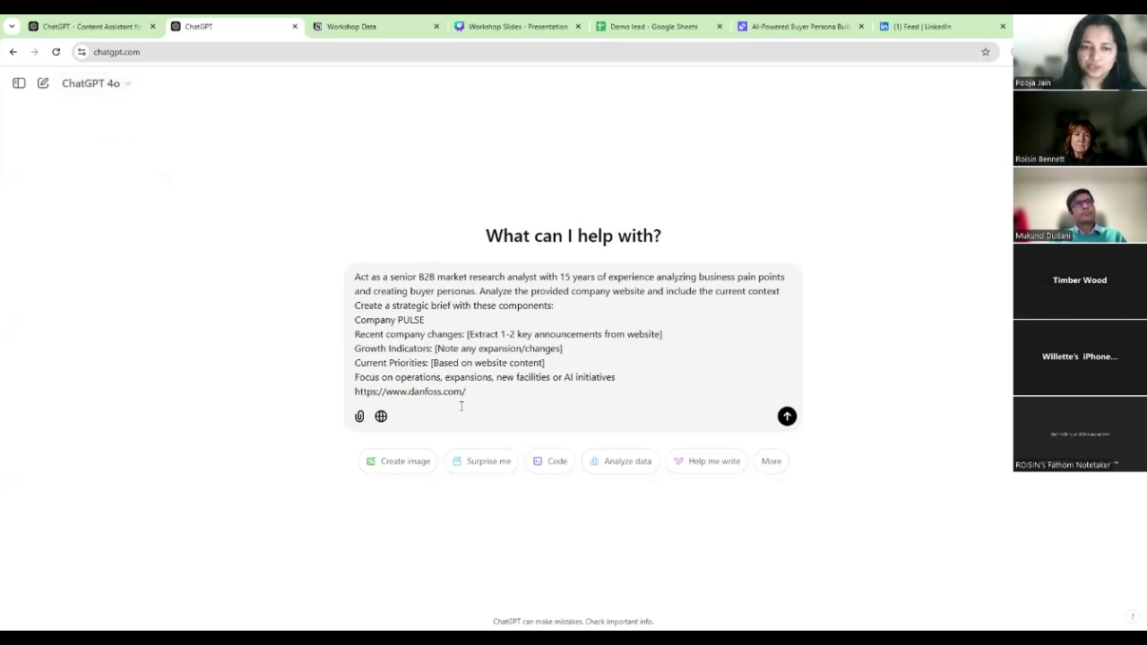
pyautogui.click(380, 417)
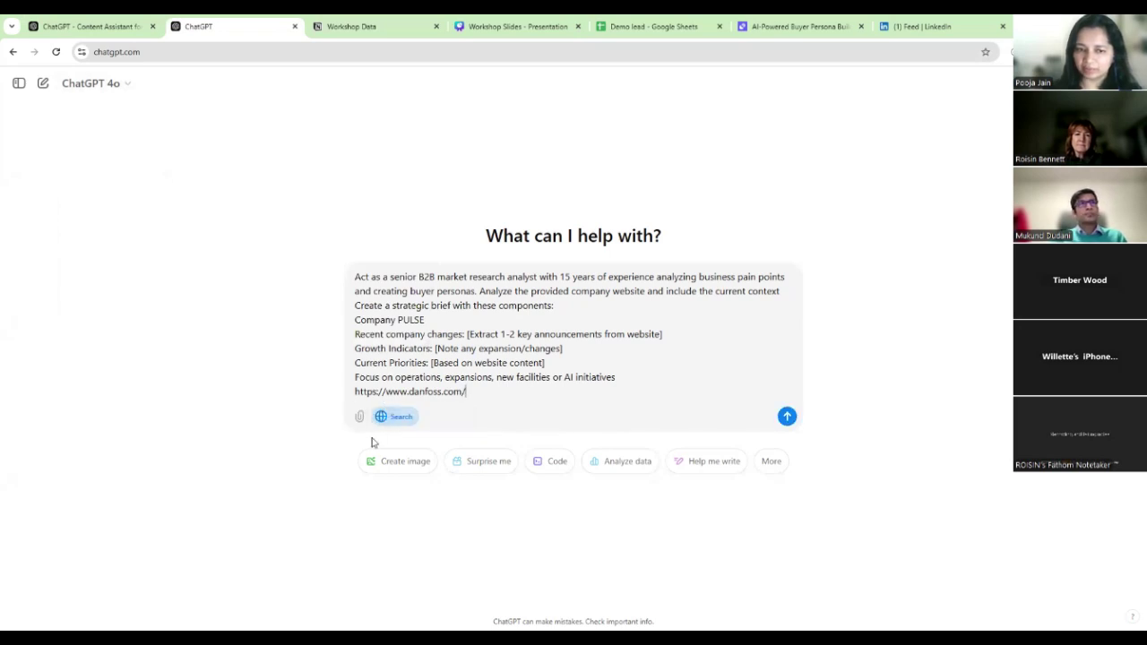
pyautogui.click(787, 416)
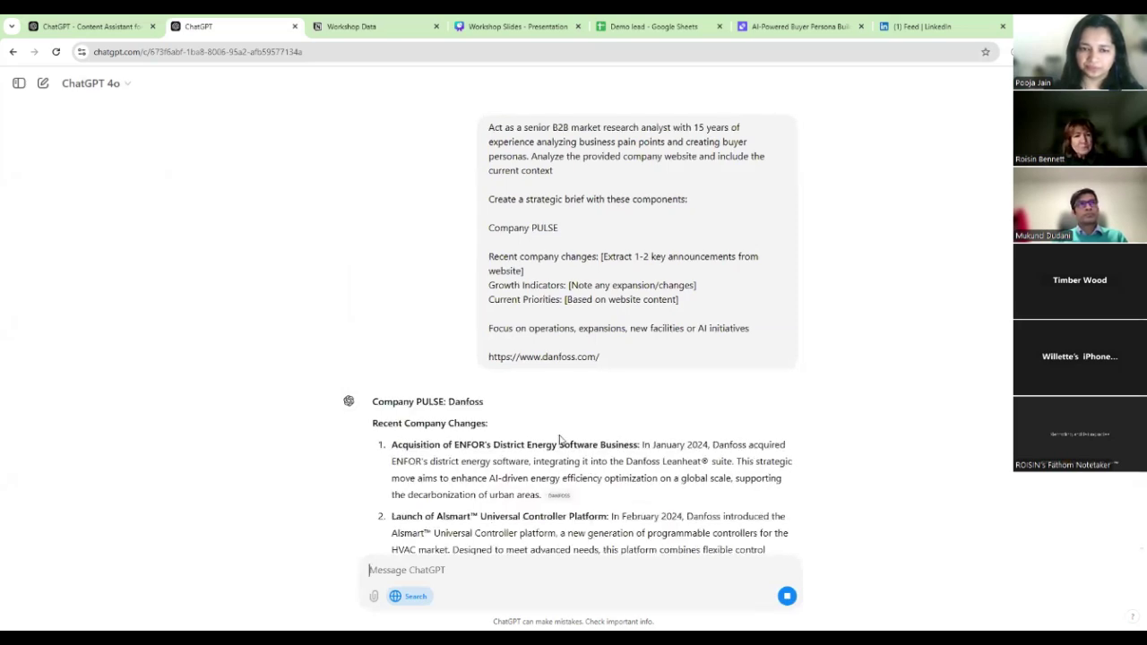
# Review the recent company changes in the Company PULSE brief and check the source article cited for the ENFOR acquisition.
pyautogui.scroll(-2, 558, 439)
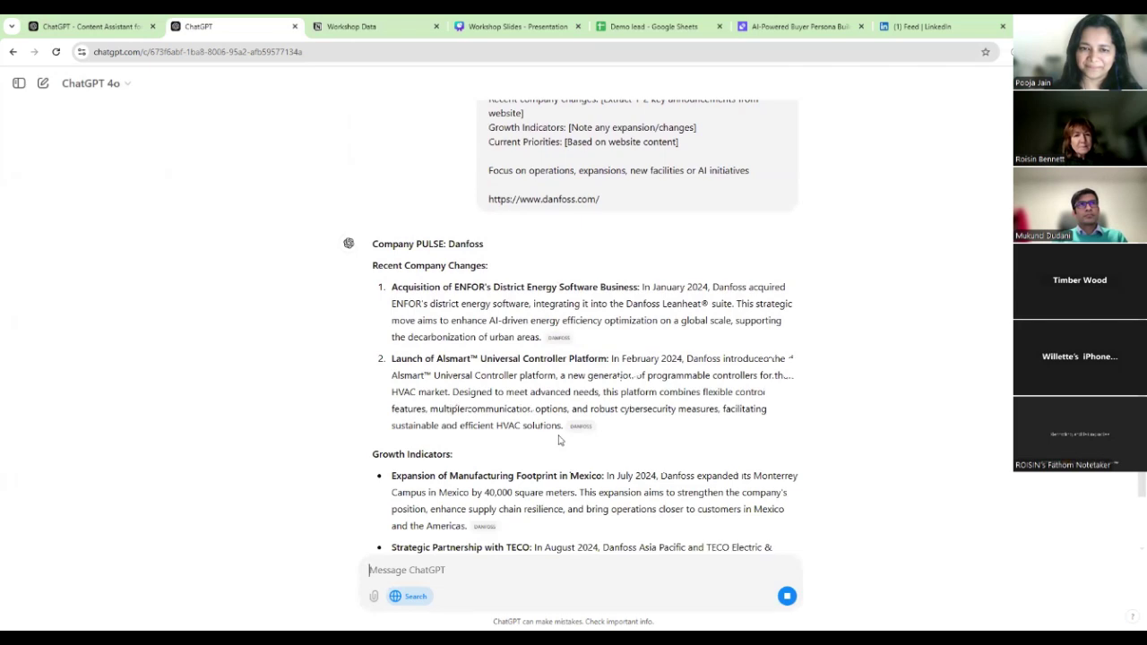
pyautogui.scroll(-1, 558, 440)
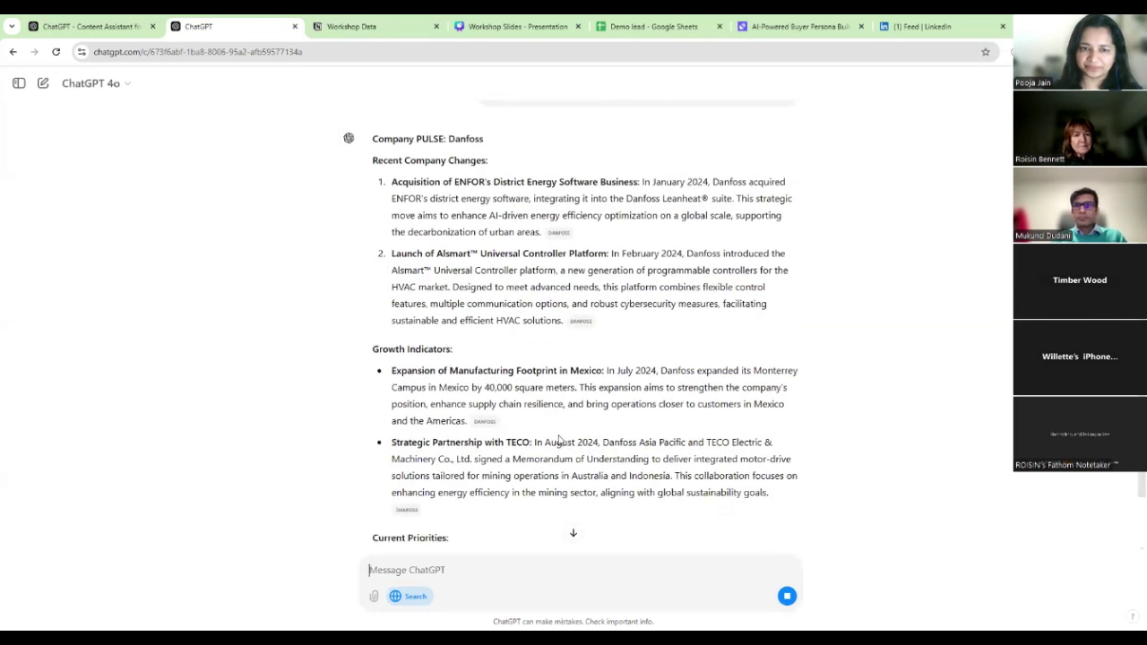
pyautogui.scroll(1, 558, 439)
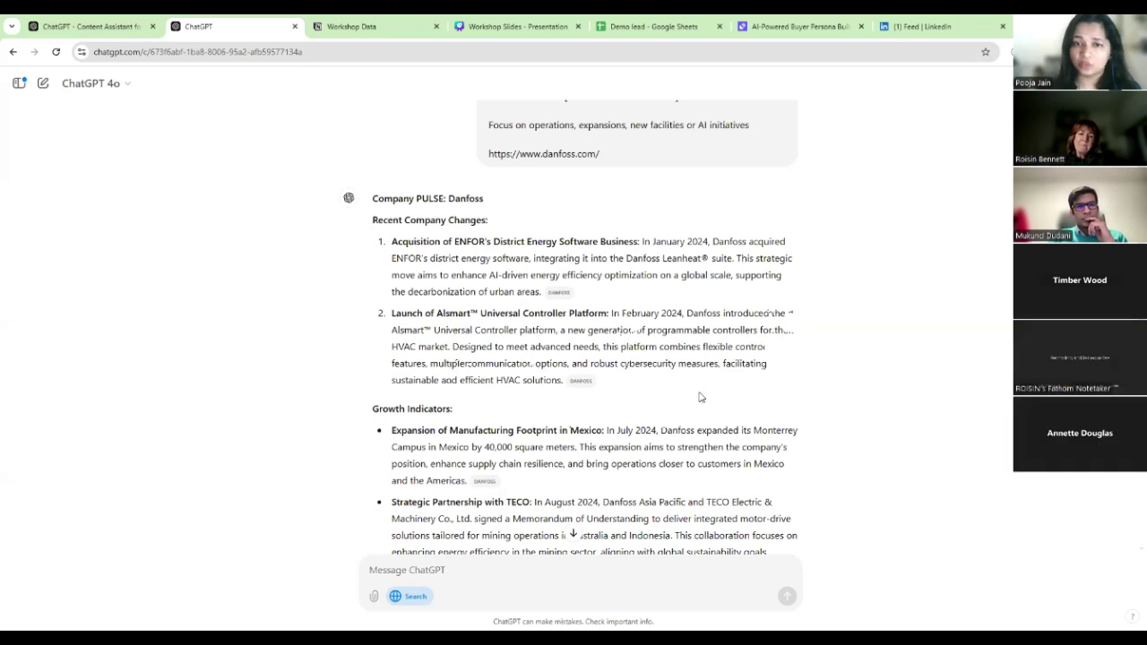
pyautogui.scroll(-1, 696, 402)
pyautogui.scroll(-1, 678, 427)
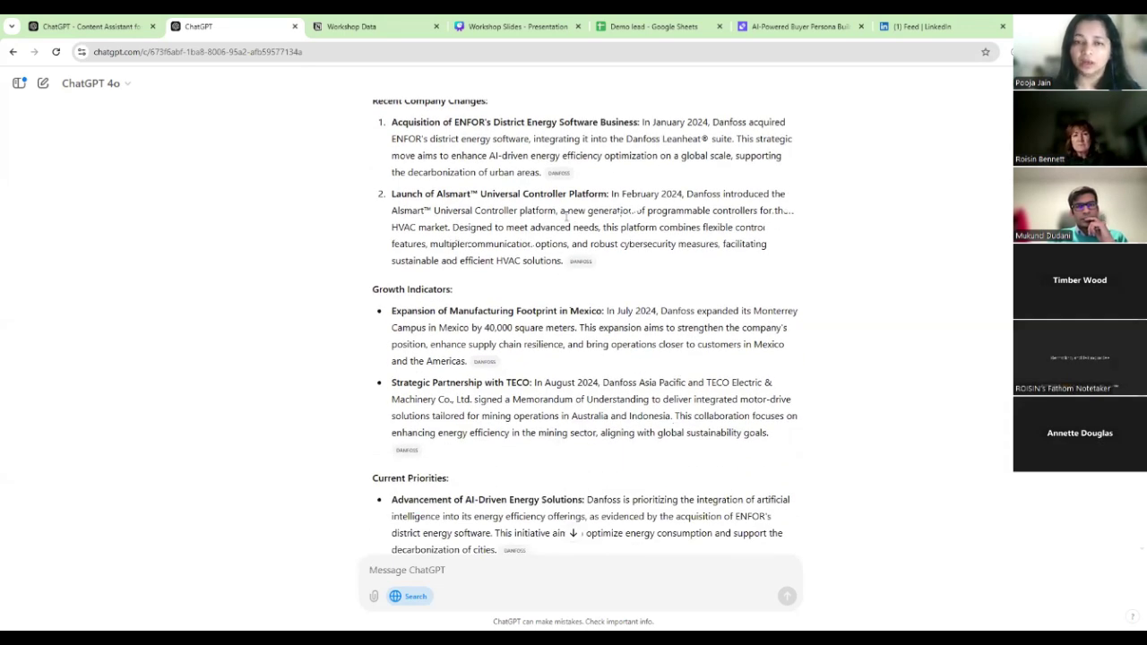
pyautogui.moveTo(560, 176)
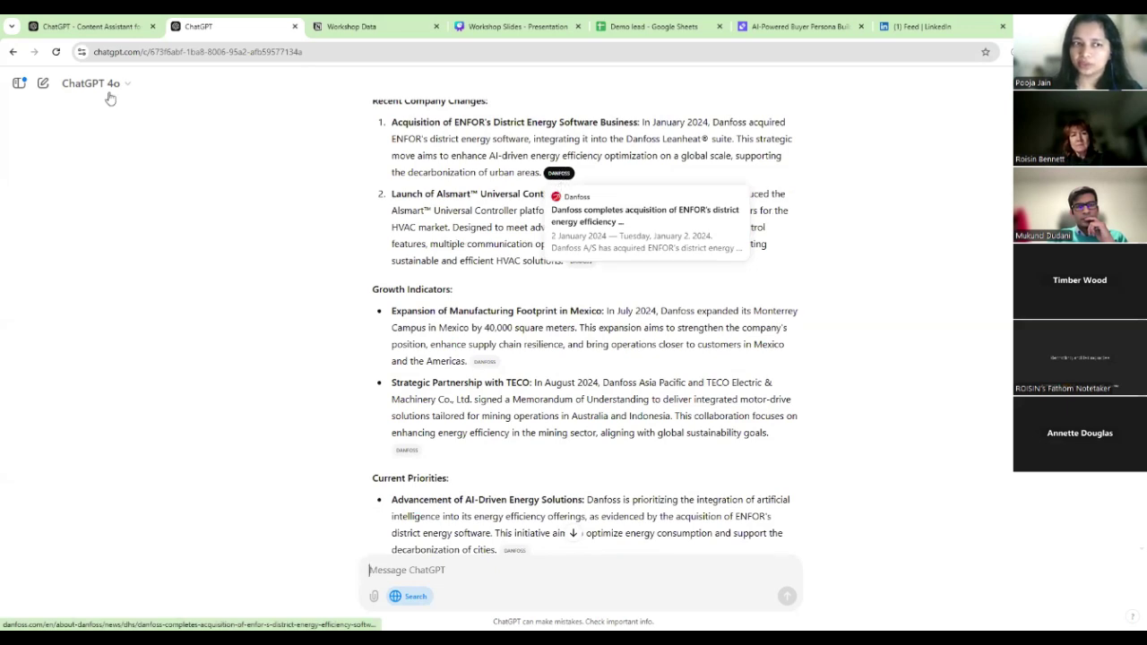
pyautogui.click(559, 173)
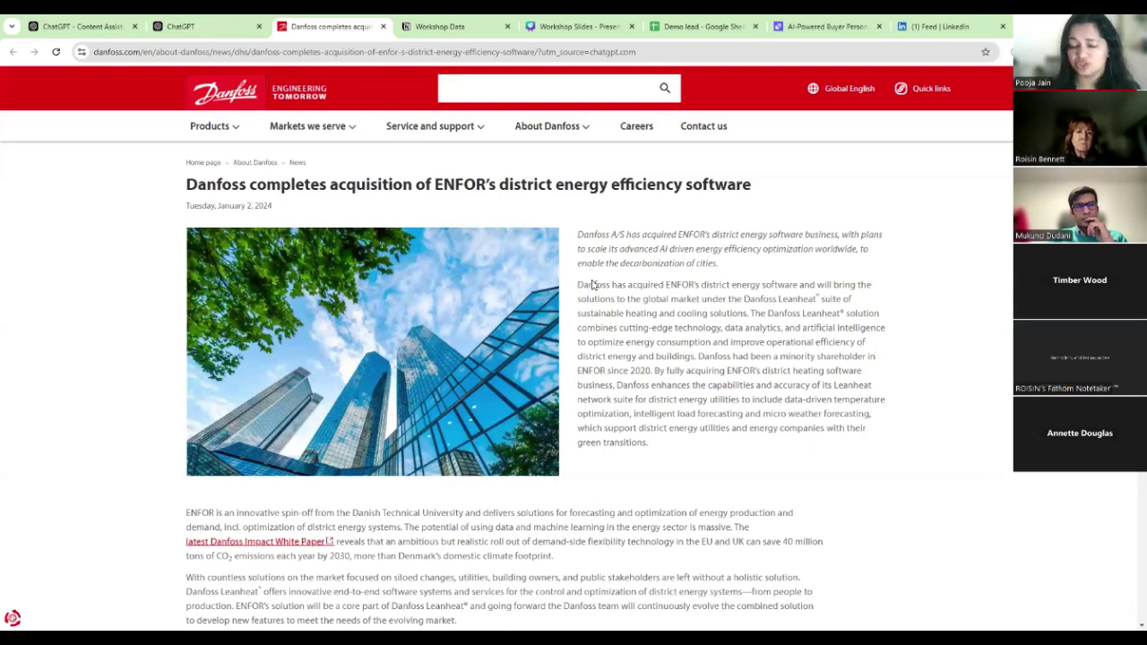
pyautogui.hotkey('ctrl', 'shift', 'Tab')
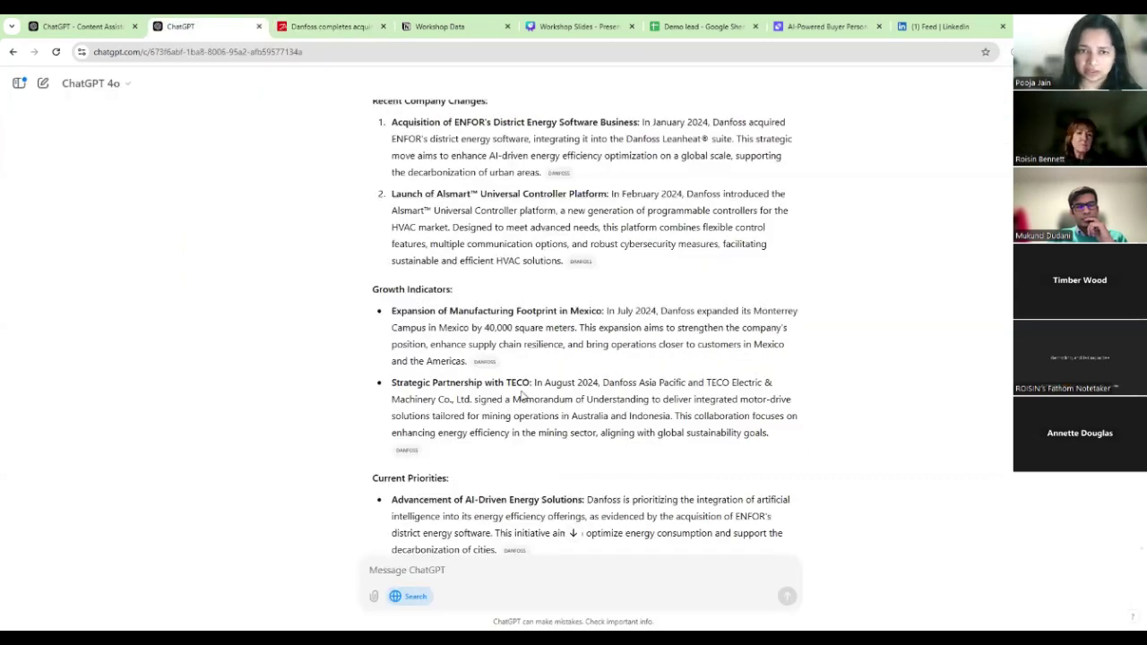
# Read the brief's growth indicators and current priorities and compare them with the components requested in the prompt.
pyautogui.scroll(-2, 434, 546)
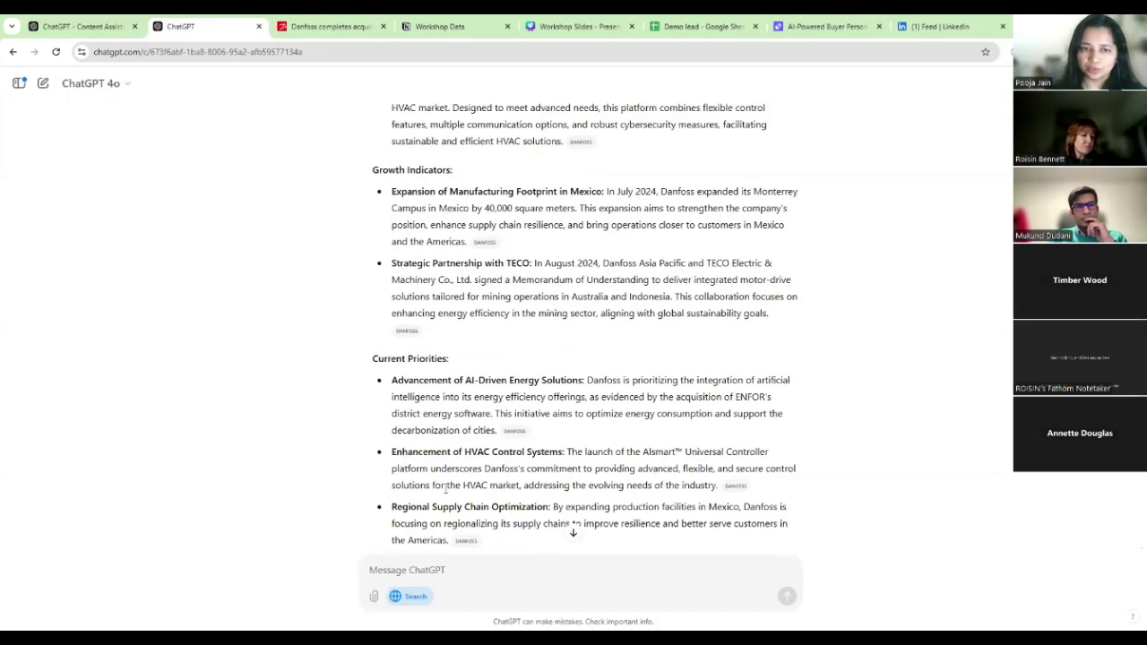
pyautogui.scroll(-3, 445, 488)
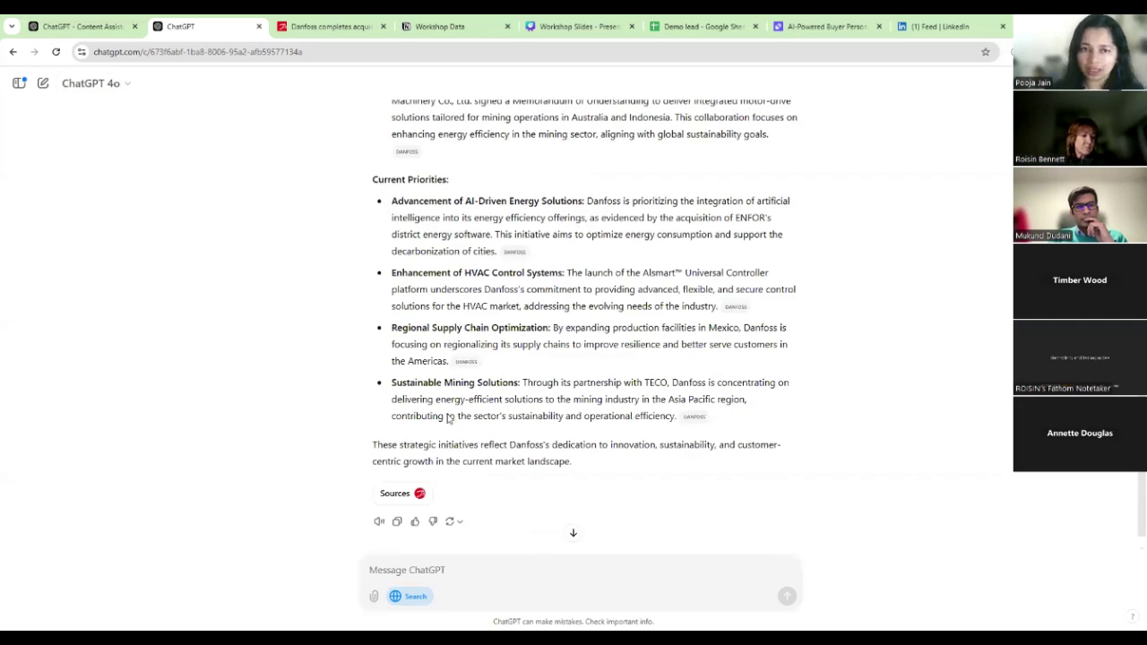
pyautogui.scroll(10, 446, 406)
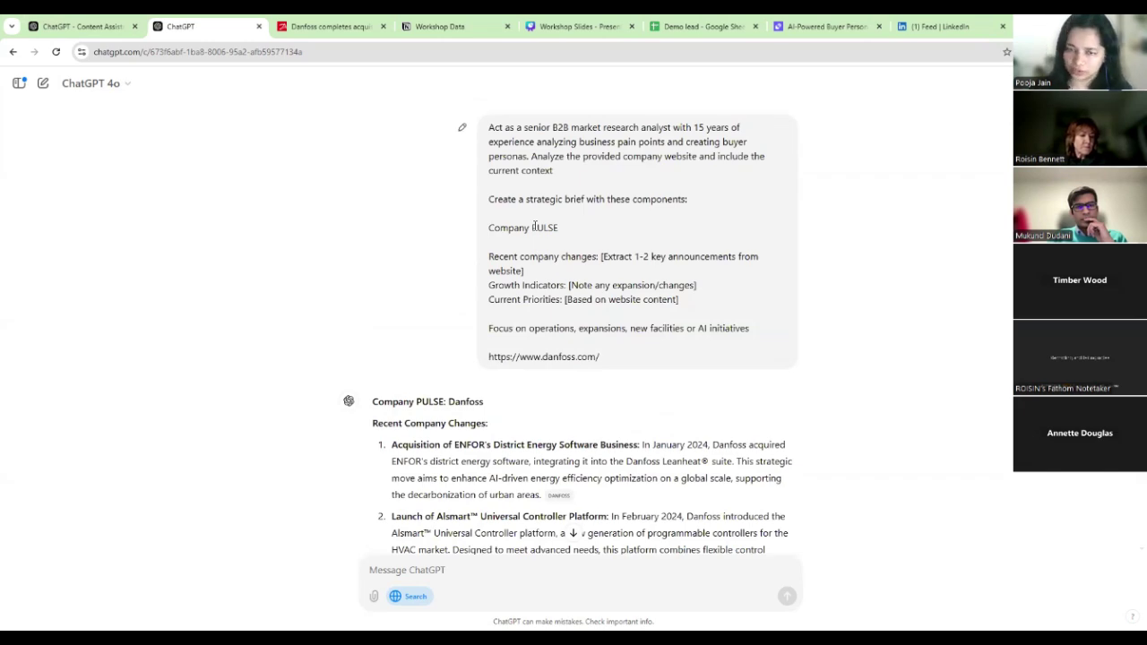
pyautogui.scroll(-7, 512, 481)
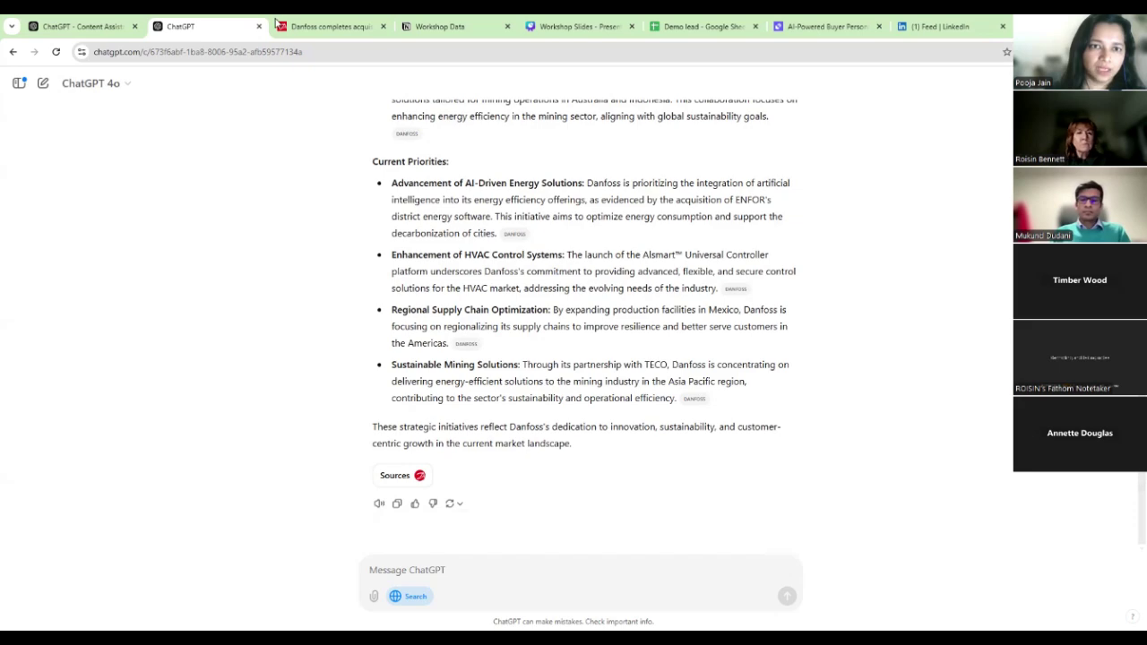
# Switch to the Workshop Data page in Notion and read Prompt #2, covering pain points, decision triggers and communication preferences.
pyautogui.click(421, 26)
pyautogui.scroll(-5, 395, 448)
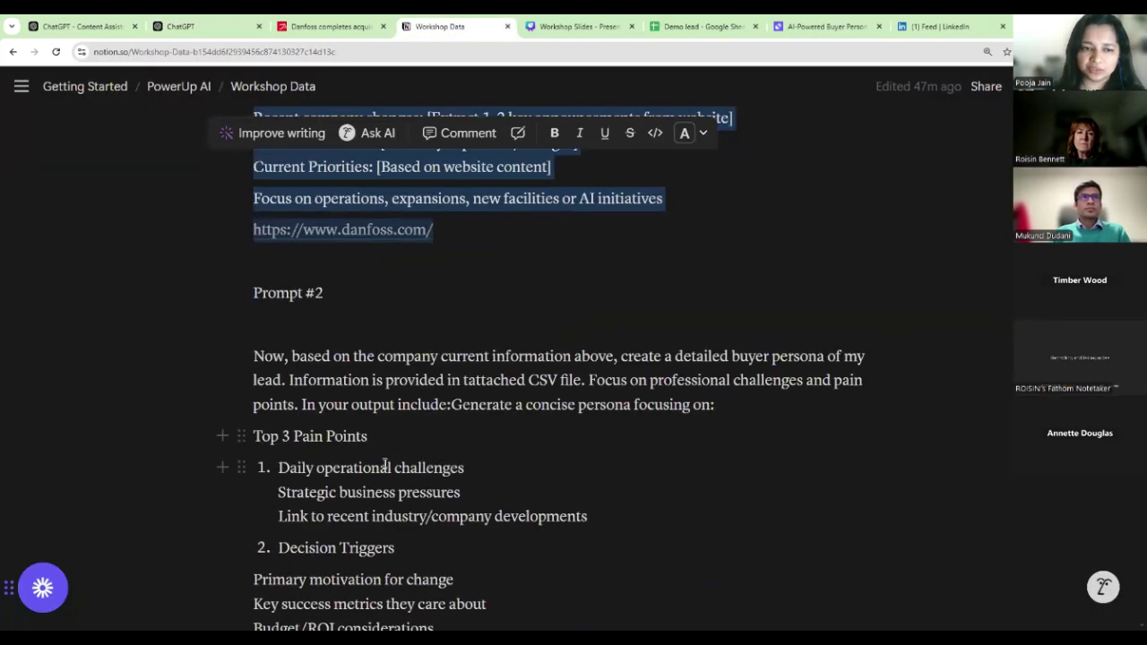
pyautogui.scroll(-4, 383, 463)
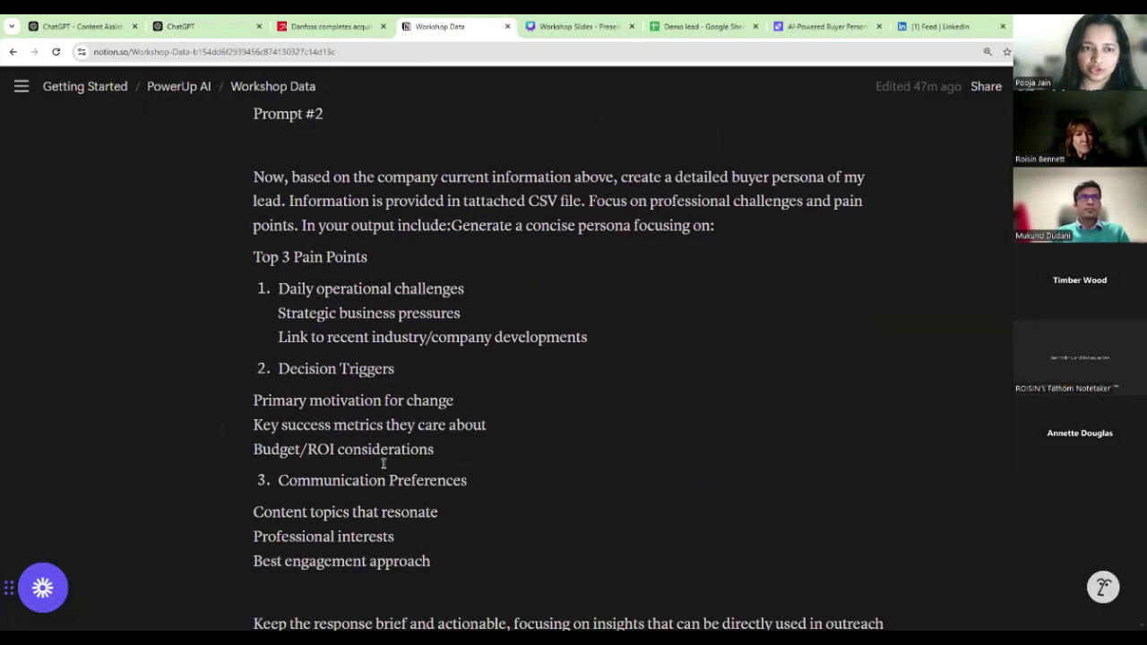
pyautogui.scroll(-1, 385, 461)
pyautogui.scroll(1, 314, 330)
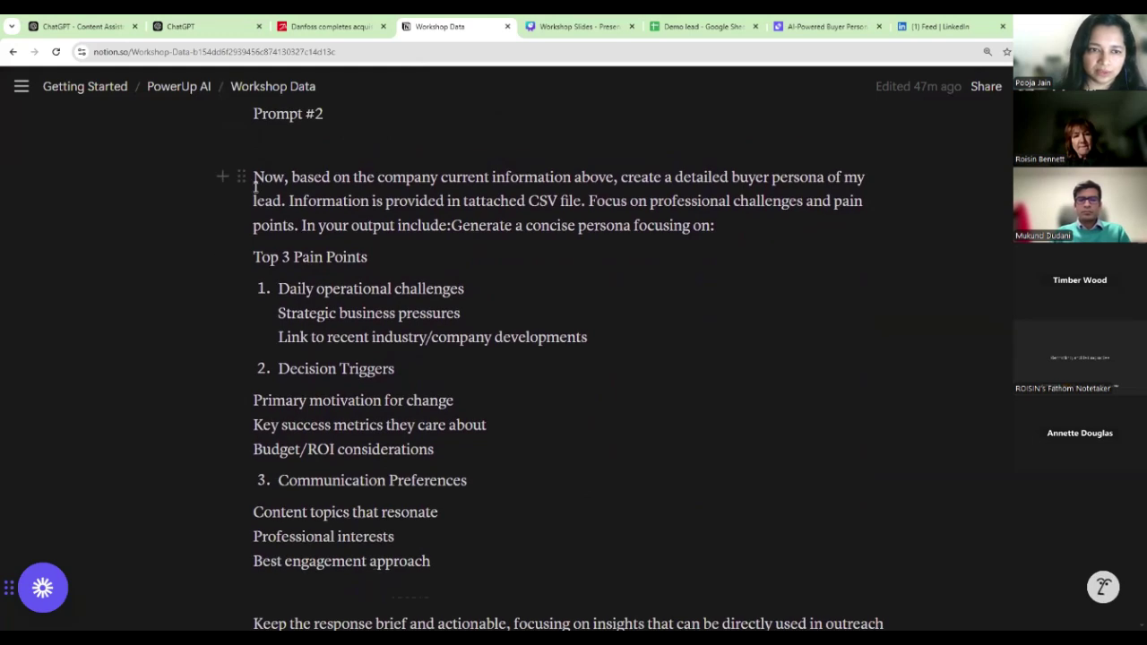
pyautogui.scroll(-1, 255, 170)
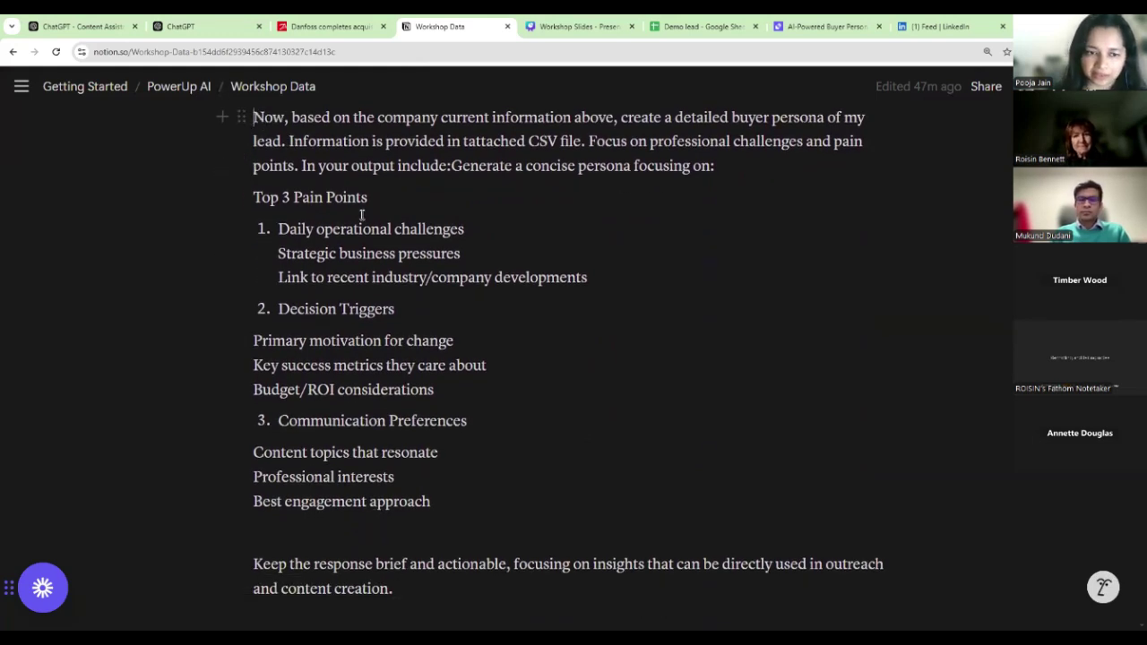
pyautogui.moveTo(346, 198); pyautogui.dragTo(433, 319)
pyautogui.scroll(1, 448, 324)
pyautogui.click(471, 334)
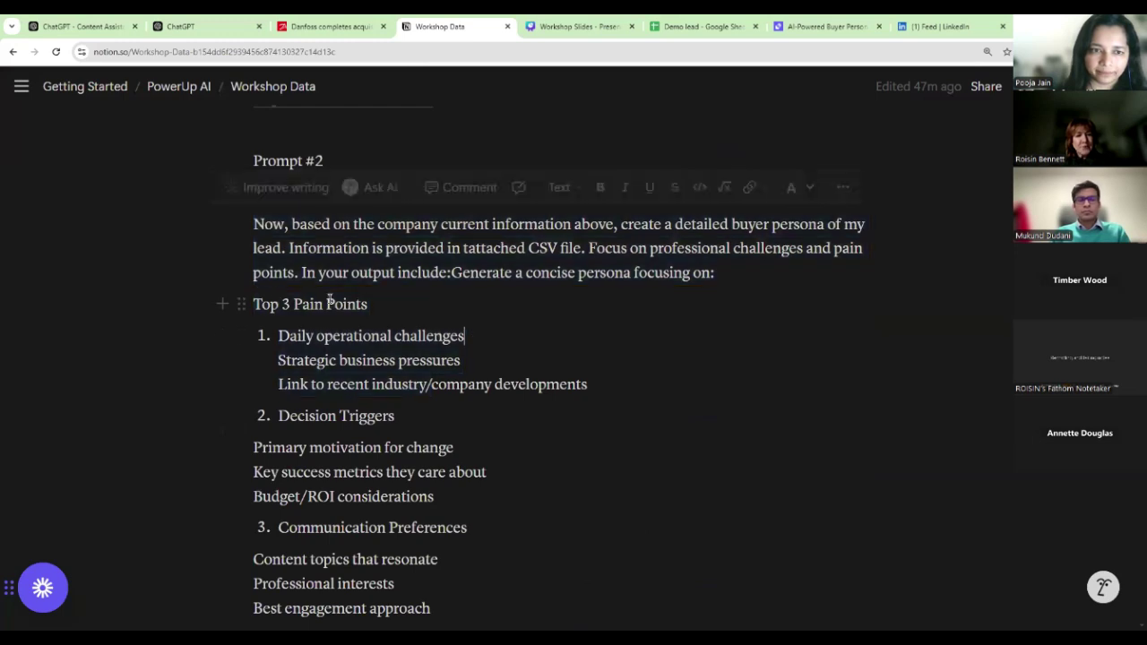
pyautogui.scroll(-1, 326, 285)
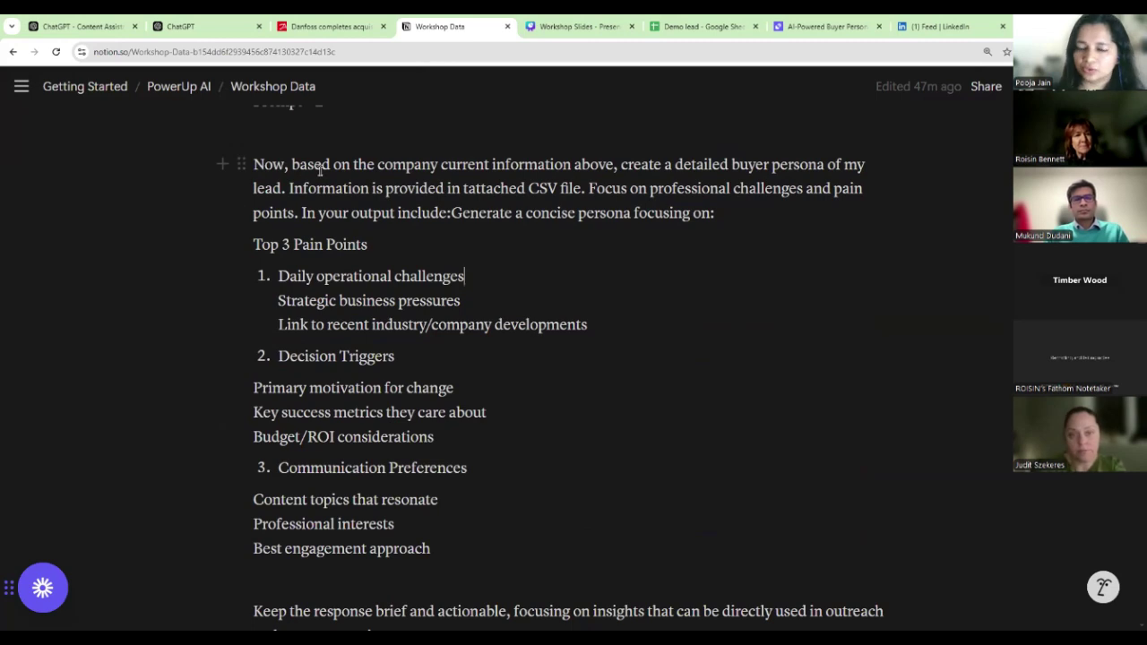
pyautogui.scroll(-1, 659, 310)
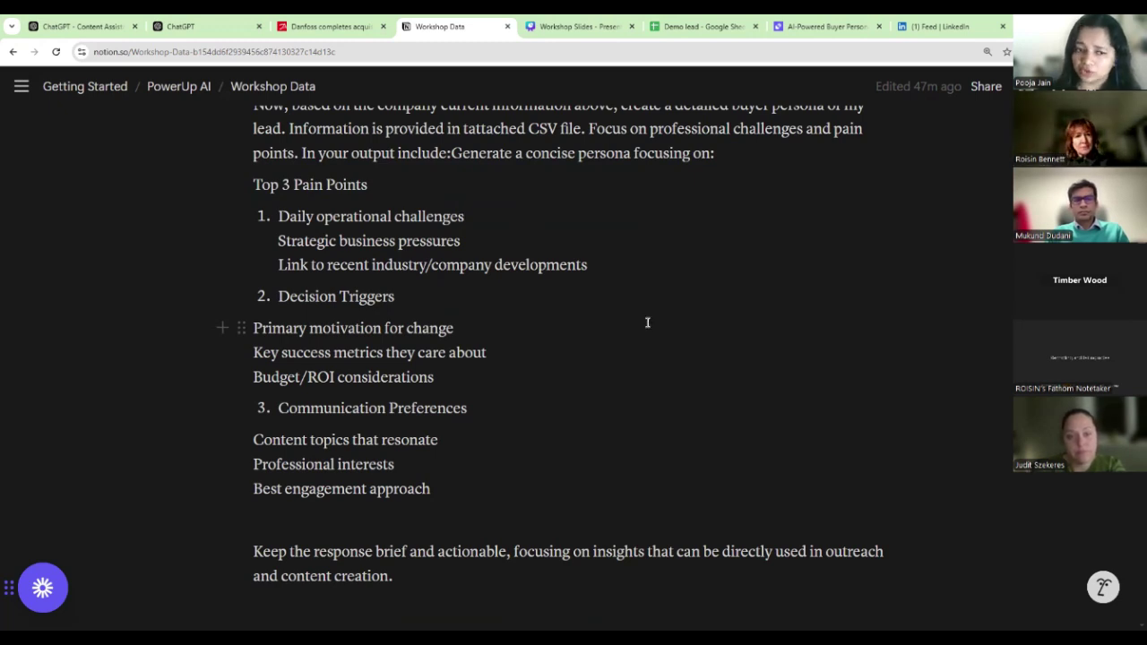
pyautogui.scroll(-1, 474, 451)
pyautogui.scroll(-1, 382, 478)
pyautogui.scroll(2, 348, 512)
pyautogui.scroll(2, 242, 269)
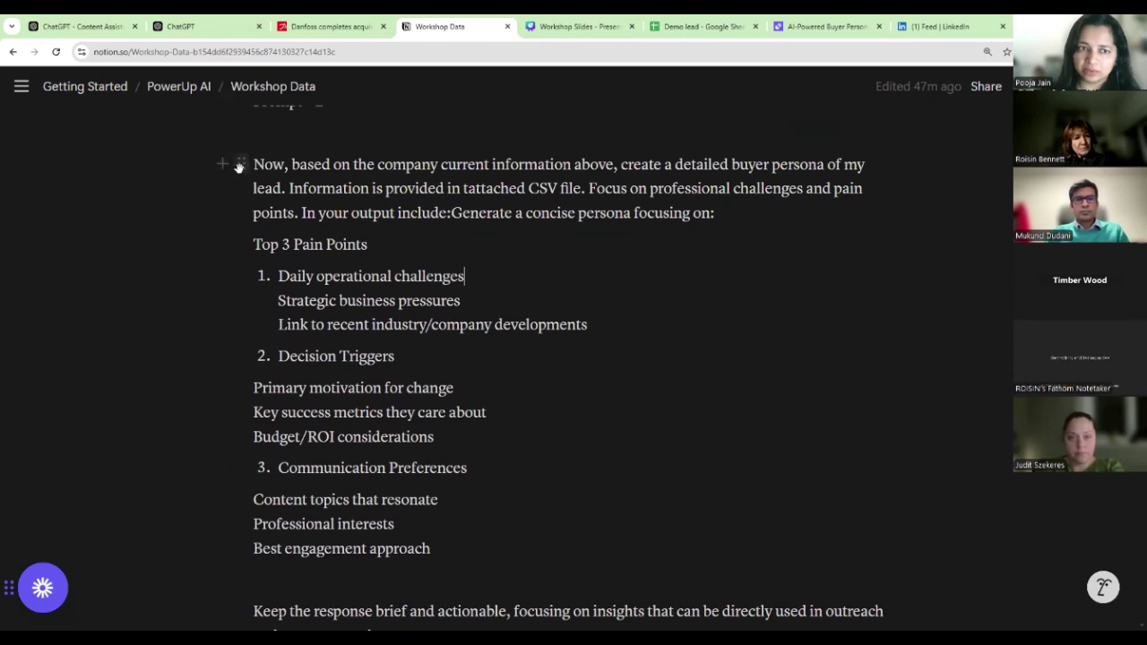
# Copy Prompt #2 from "Now, based on the company current information above" through "latest news into consideration" and paste it into the Danfoss chat in ChatGPT.
pyautogui.moveTo(254, 226); pyautogui.dragTo(715, 511)
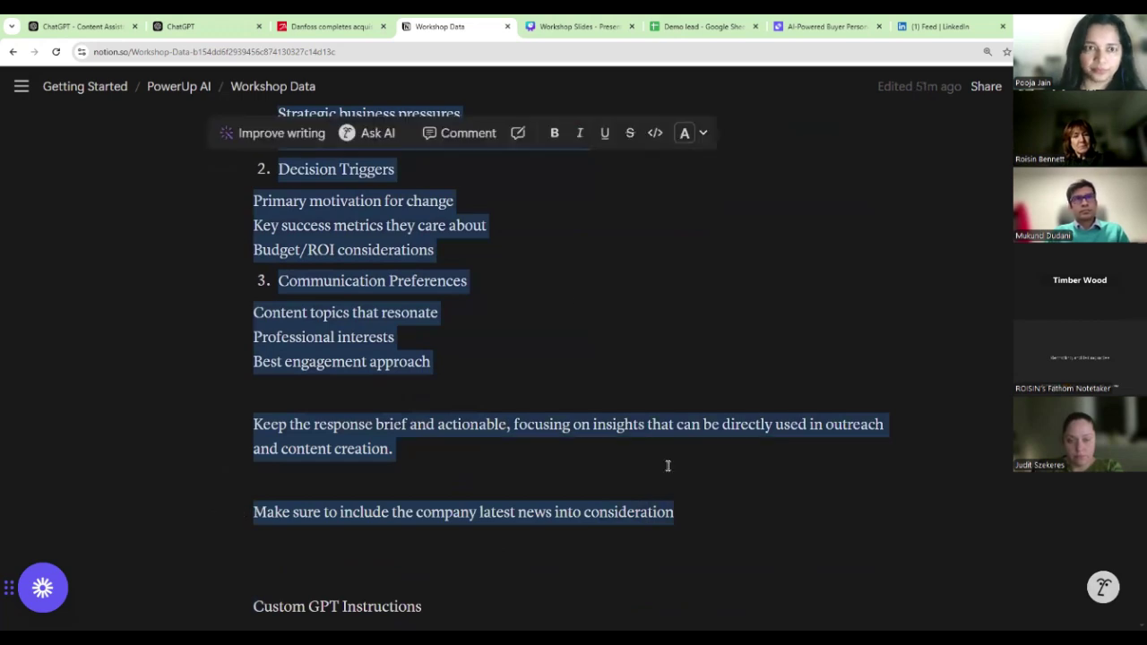
pyautogui.click(201, 26)
pyautogui.click(484, 571)
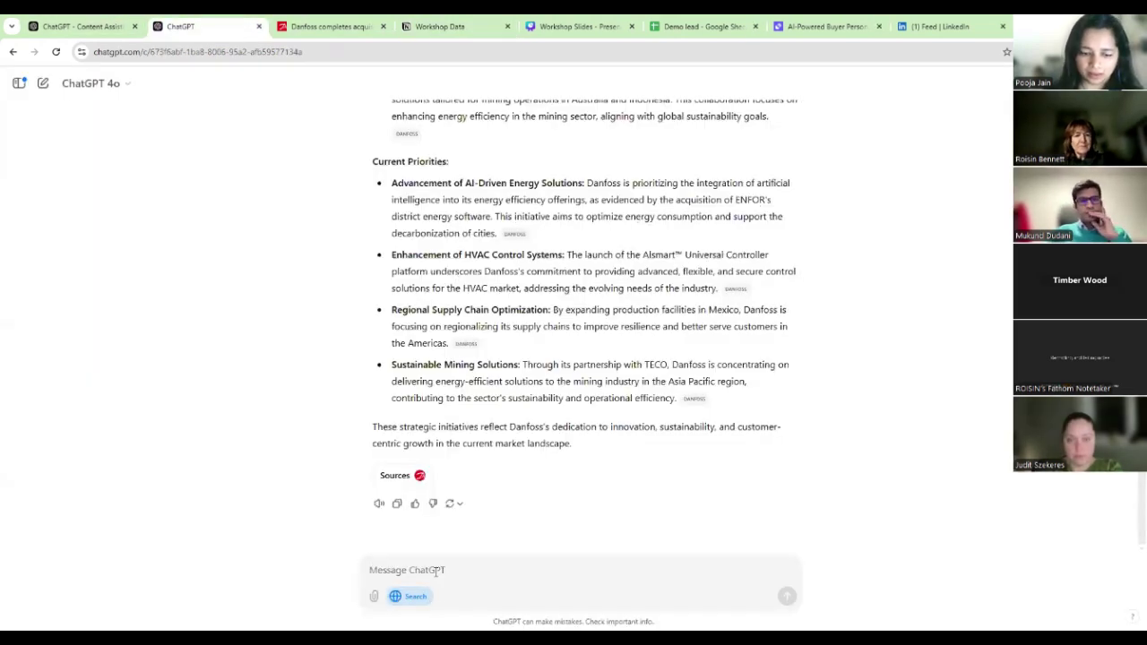
pyautogui.hotkey('ctrl', 'v')
pyautogui.scroll(-3, 657, 543)
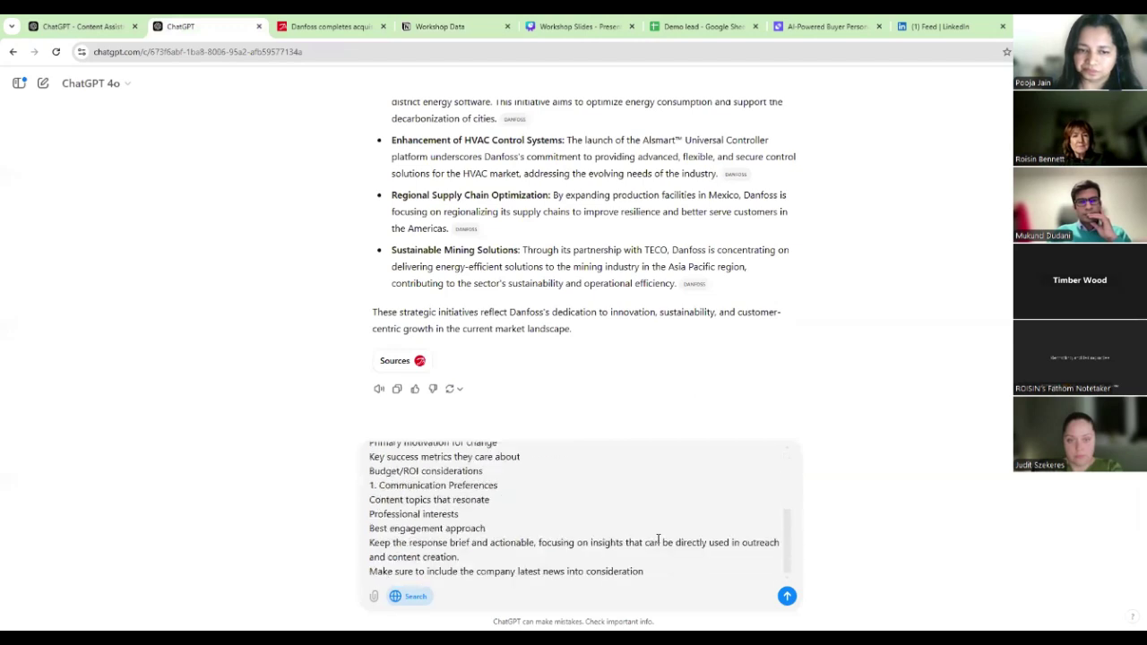
# Turn off web search, attach "Demo lead - Sheet1 (3).csv" from the computer and send the buyer persona prompt.
pyautogui.click(408, 600)
pyautogui.click(397, 599)
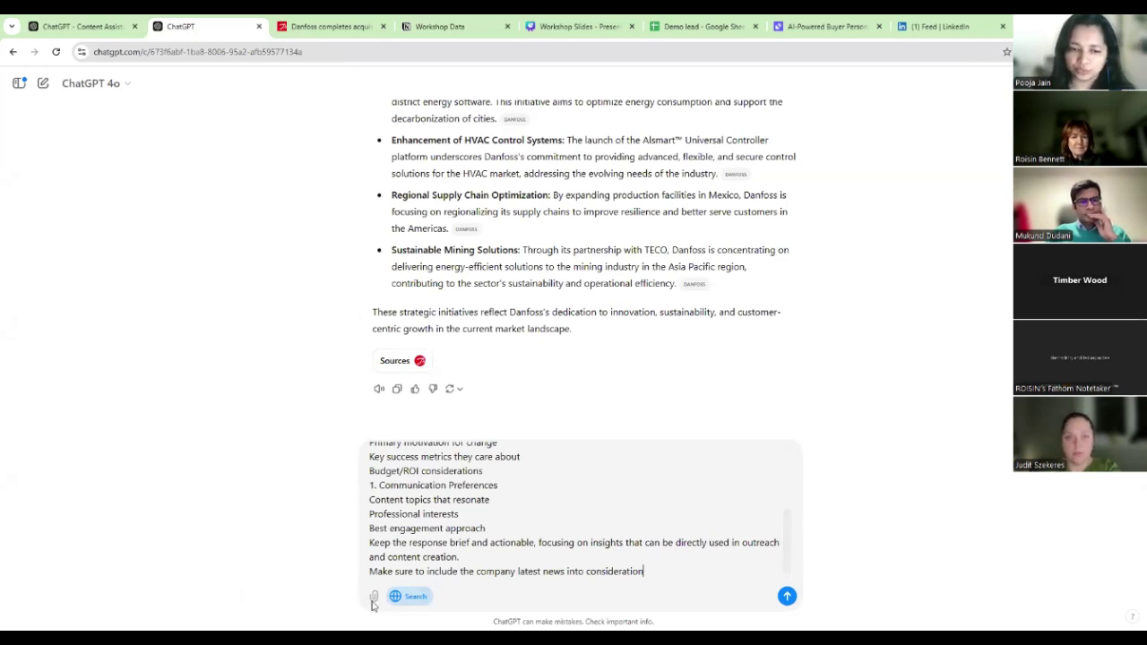
pyautogui.click(397, 601)
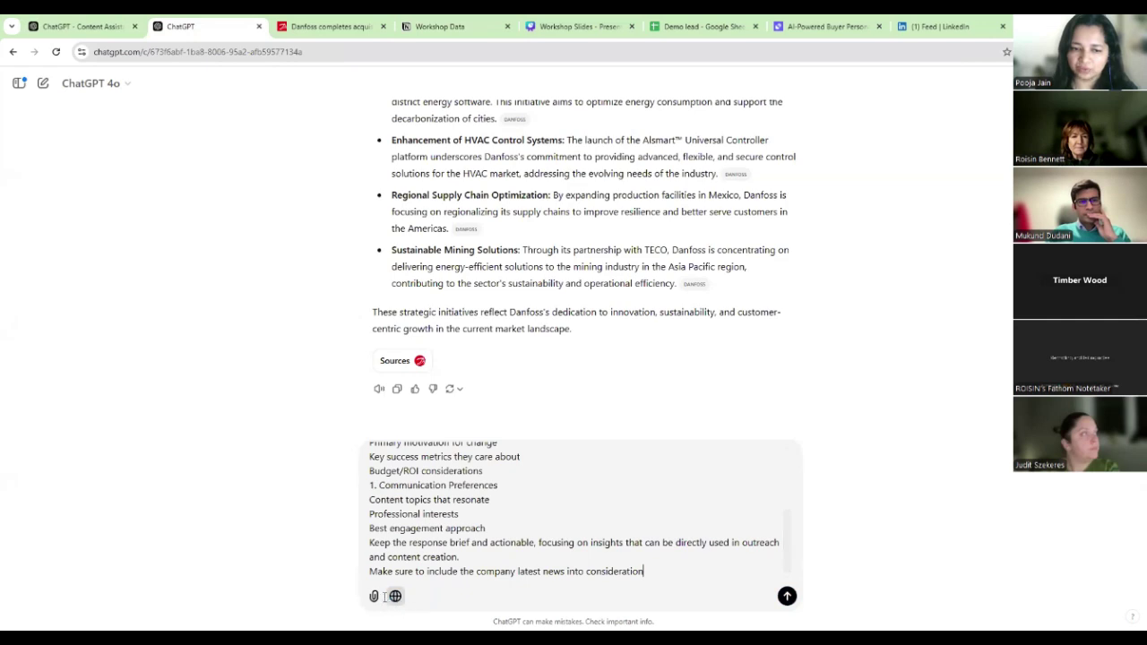
pyautogui.click(374, 598)
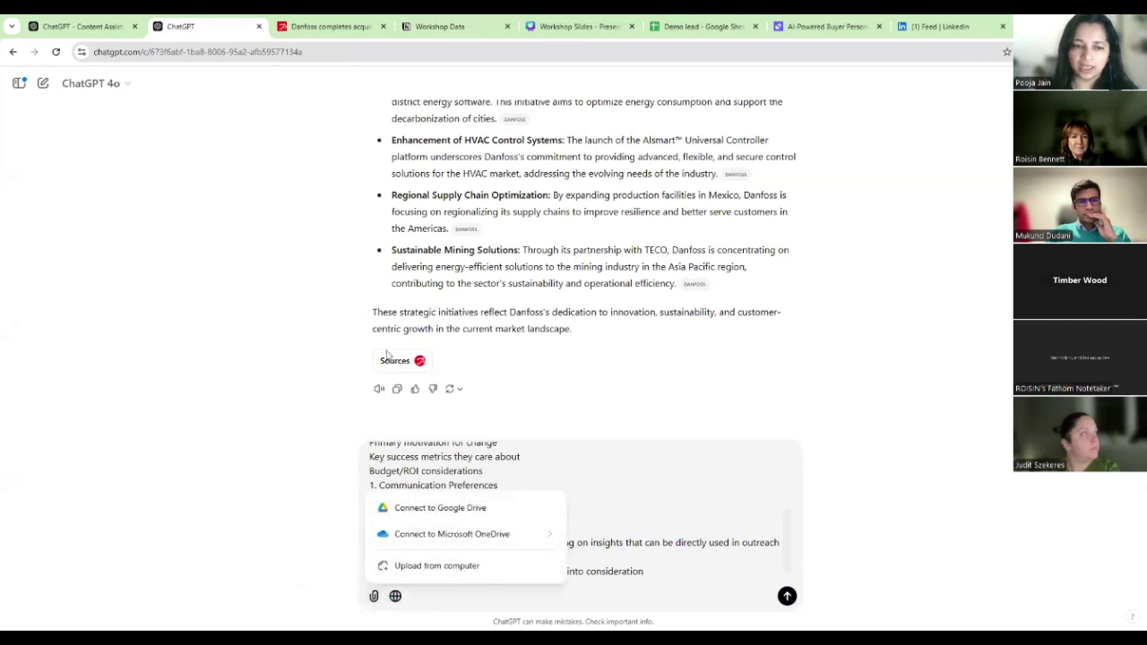
pyautogui.click(414, 566)
pyautogui.click(162, 143)
pyautogui.click(467, 314)
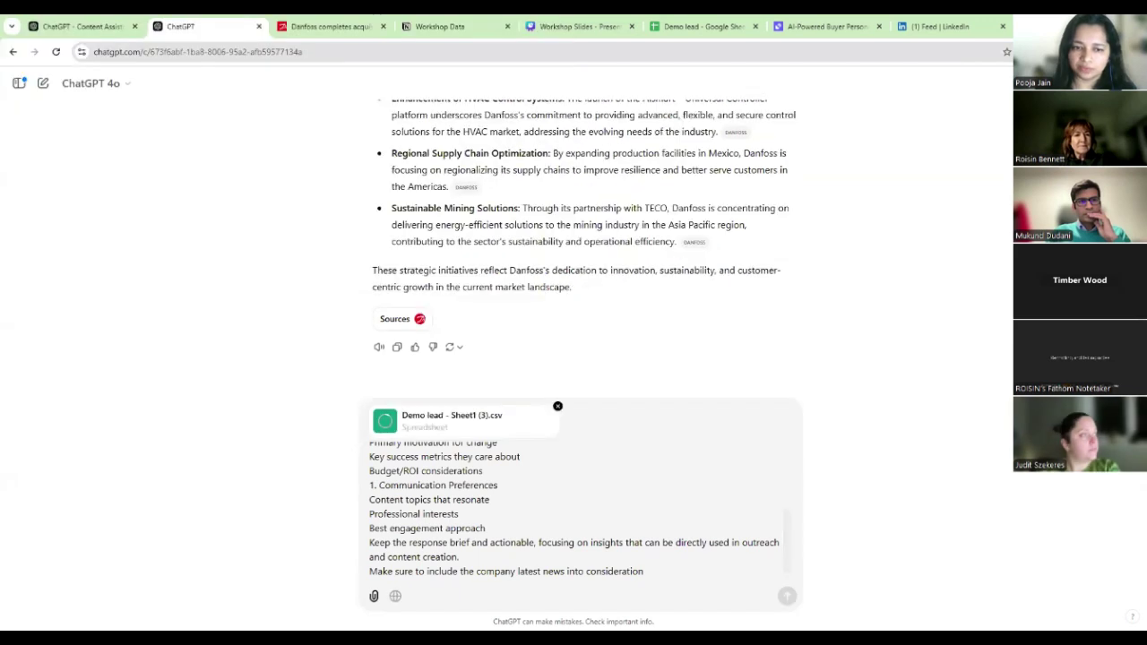
pyautogui.click(787, 595)
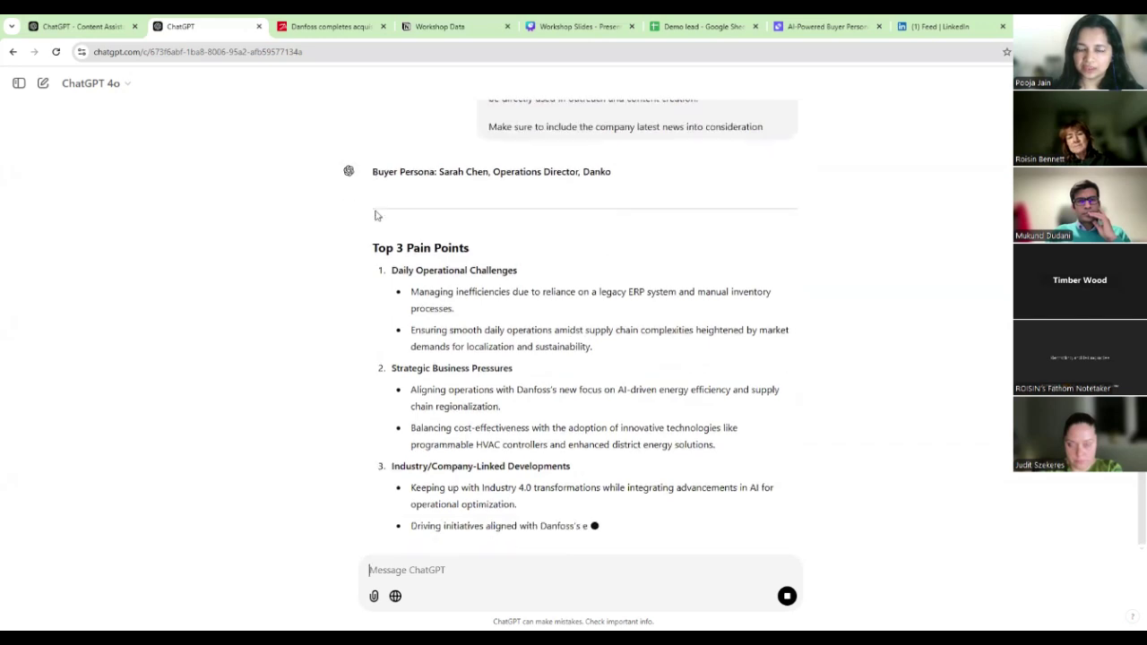
# Read the generated buyer persona from the title and top 3 pain points through decision triggers and communication preferences.
pyautogui.moveTo(380, 157); pyautogui.dragTo(628, 161)
pyautogui.click(630, 162)
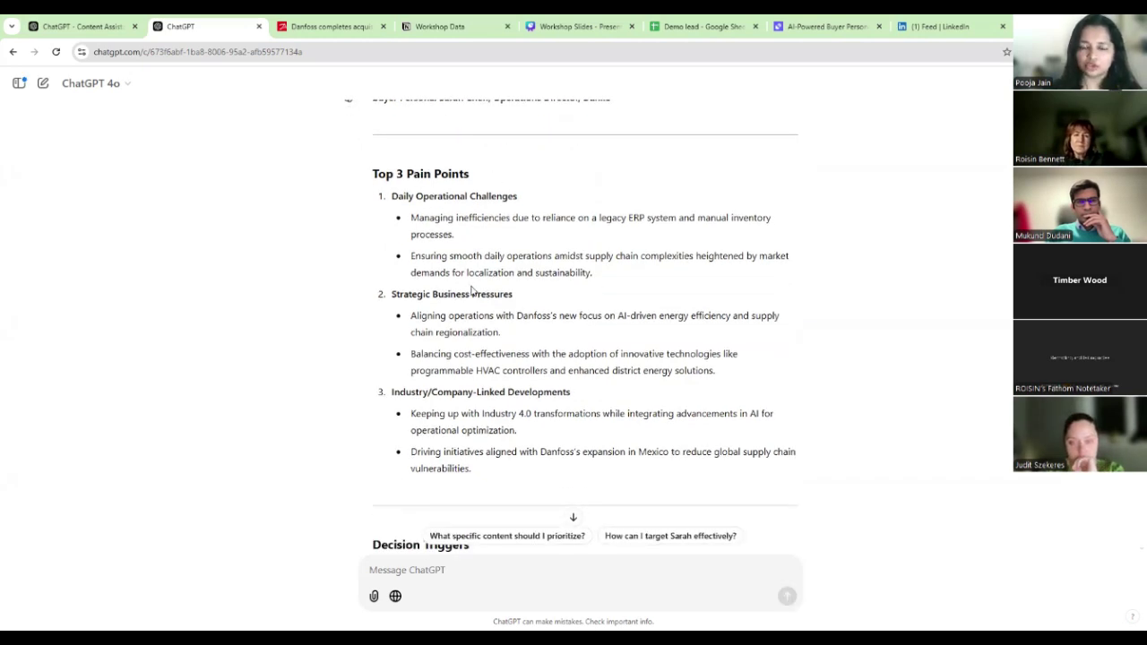
pyautogui.scroll(-1, 470, 296)
pyautogui.scroll(-3, 474, 410)
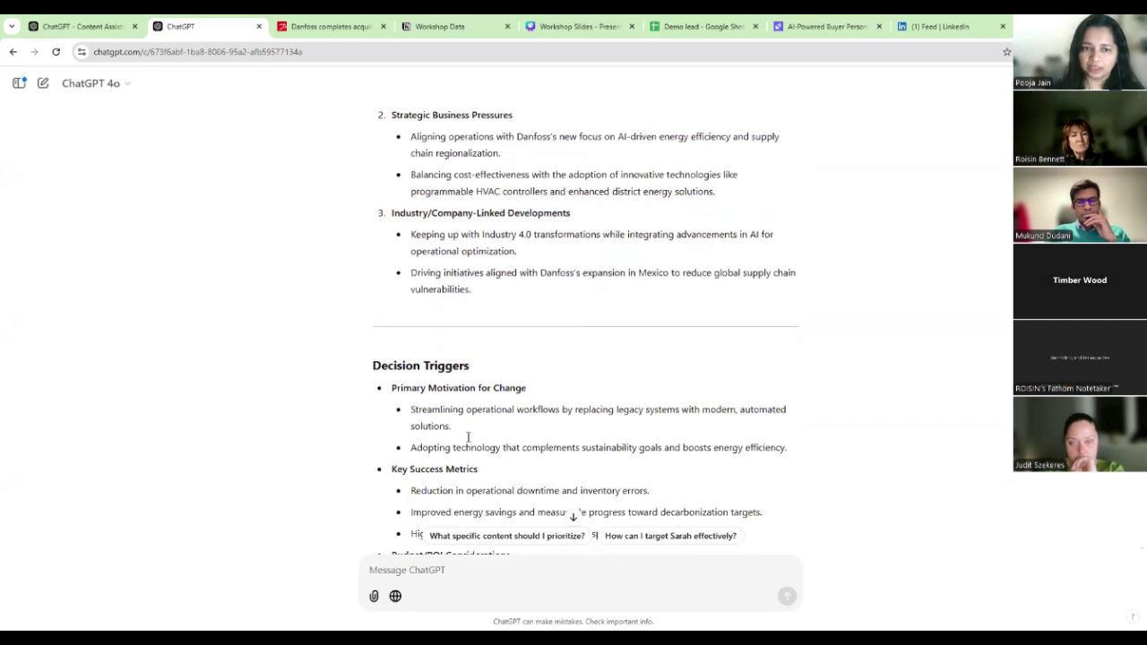
pyautogui.scroll(-5, 470, 462)
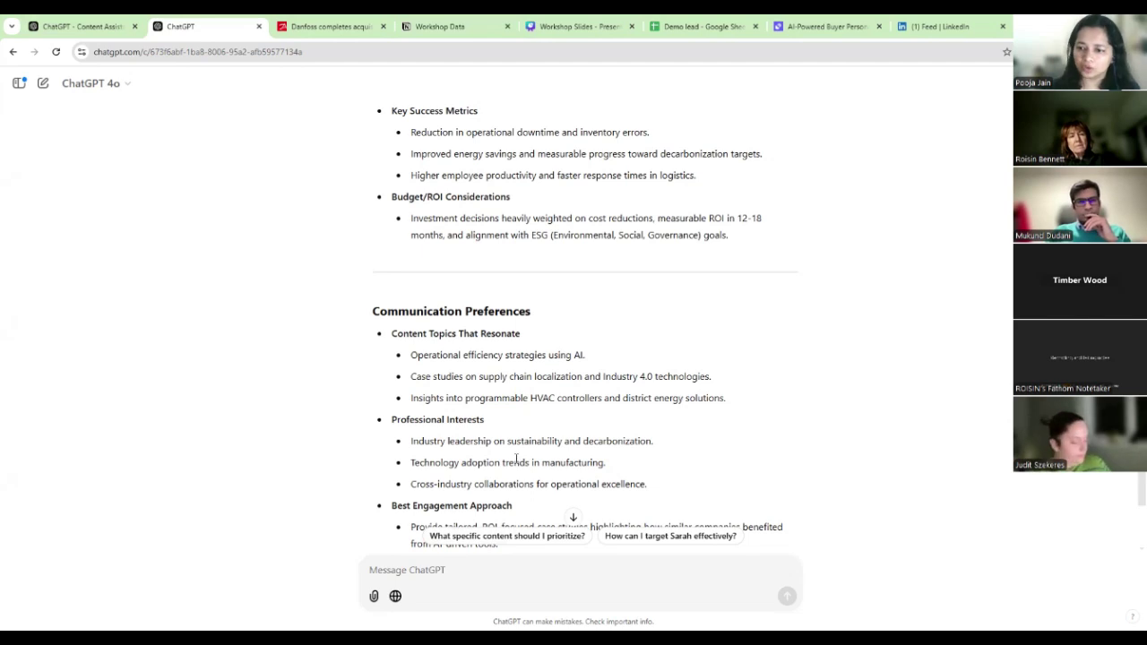
pyautogui.scroll(-1, 565, 387)
pyautogui.scroll(-1, 651, 402)
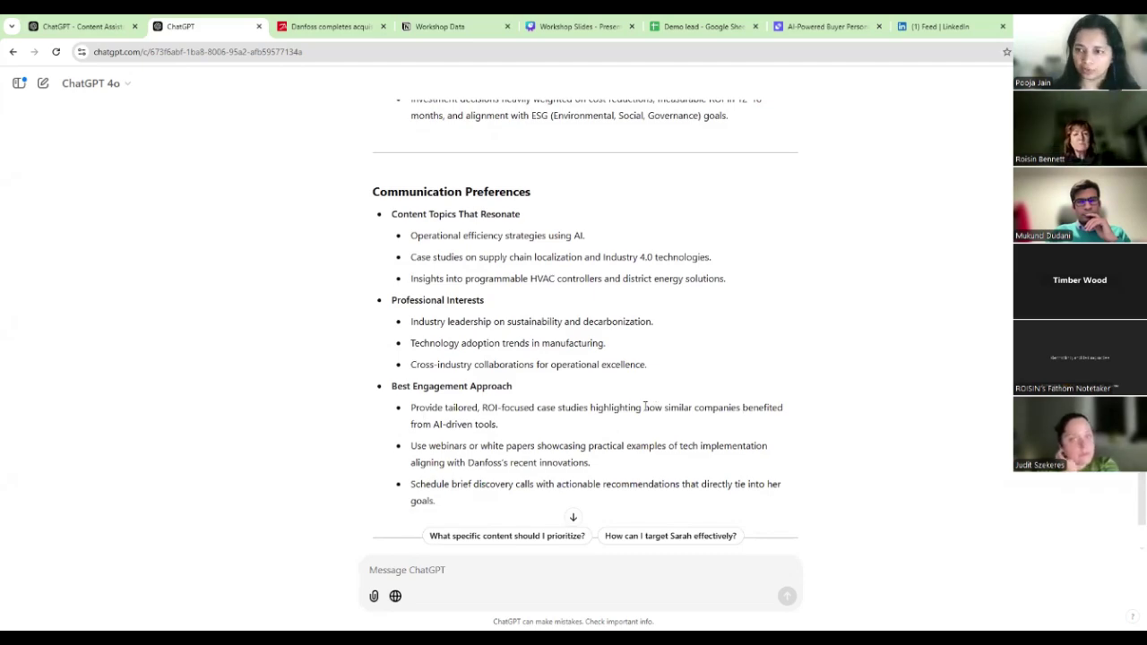
pyautogui.scroll(-2, 645, 406)
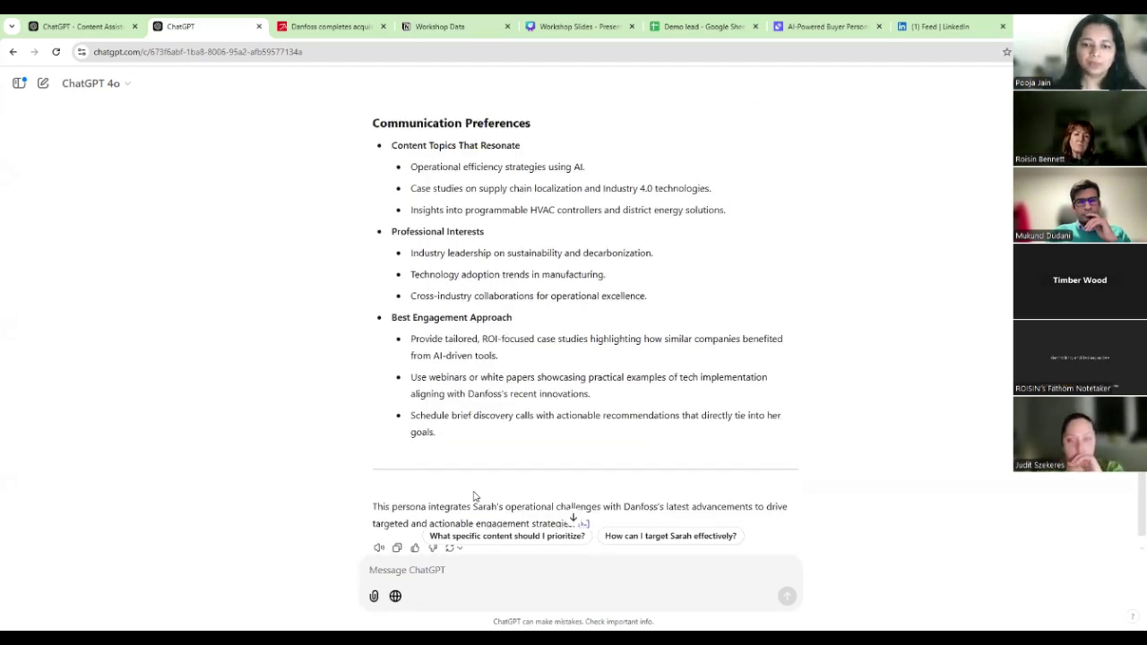
# Compare the persona's sections with the components requested in the prompt, down to the best engagement approach and closing summary.
pyautogui.scroll(12, 473, 497)
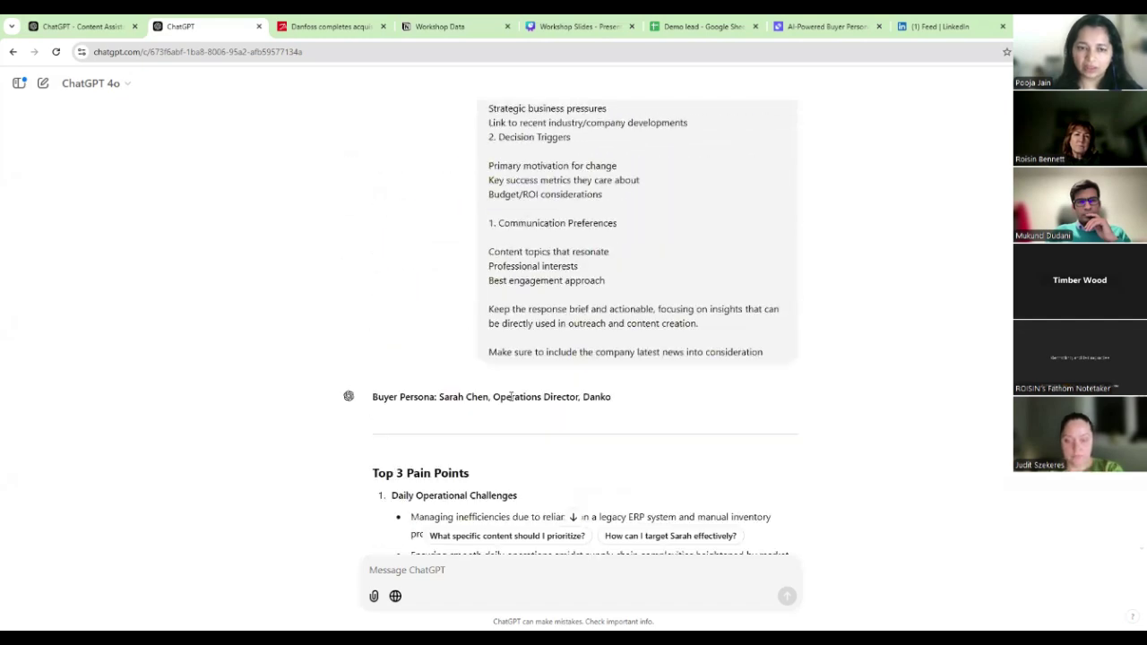
pyautogui.scroll(-2, 513, 408)
pyautogui.scroll(-15, 414, 375)
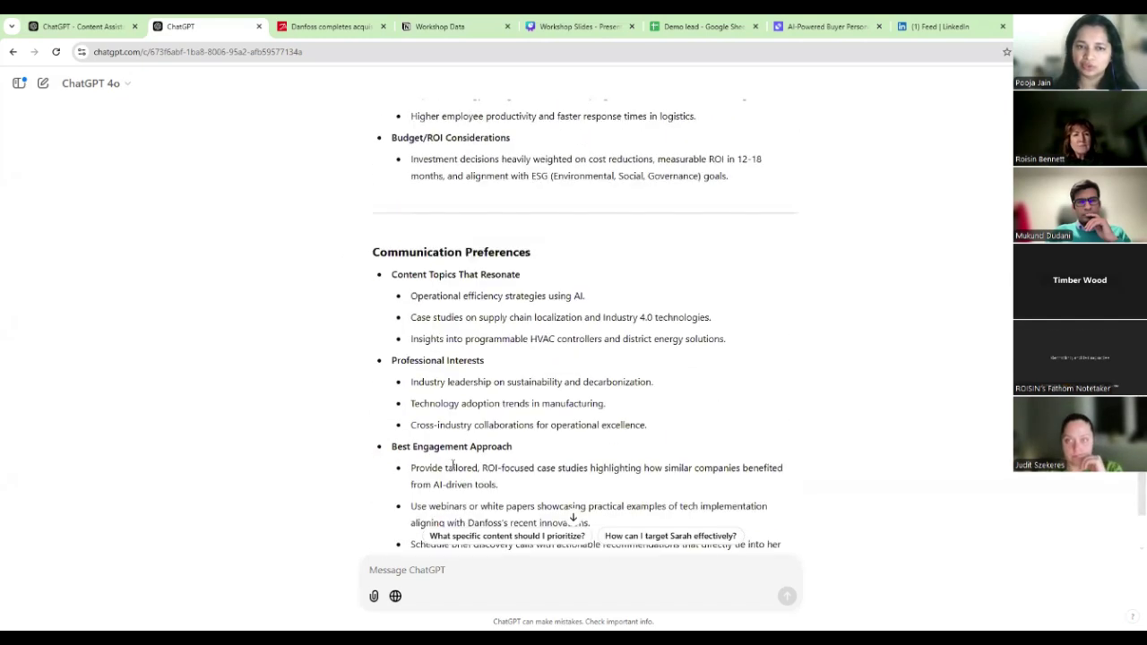
pyautogui.scroll(-2, 452, 464)
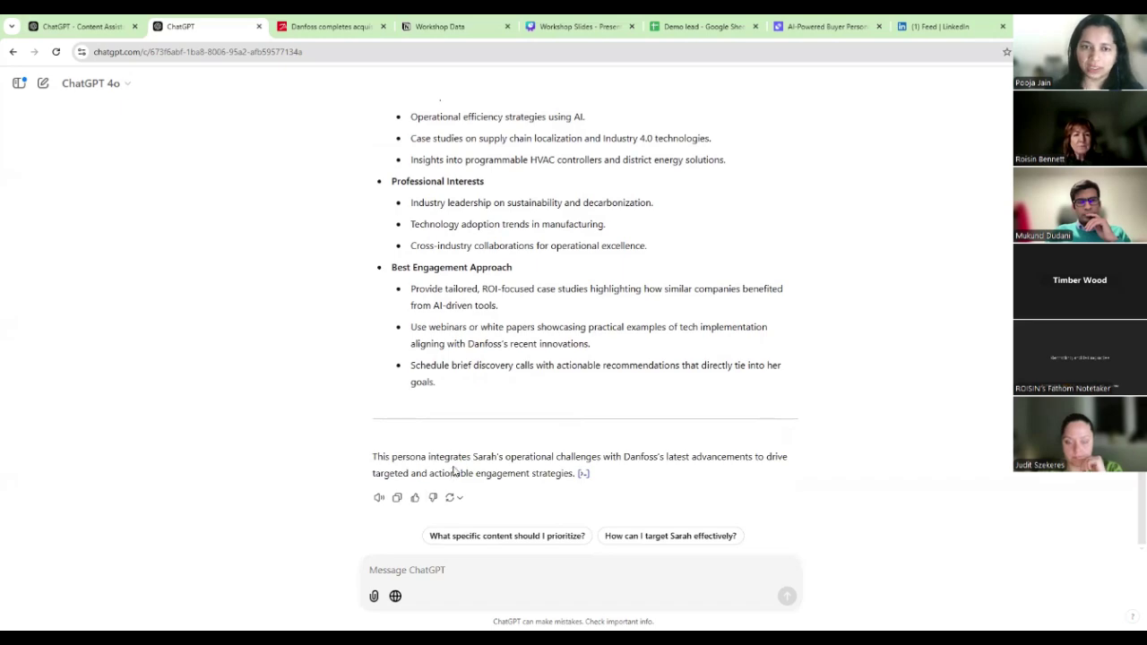
pyautogui.scroll(6, 455, 469)
pyautogui.scroll(5, 540, 298)
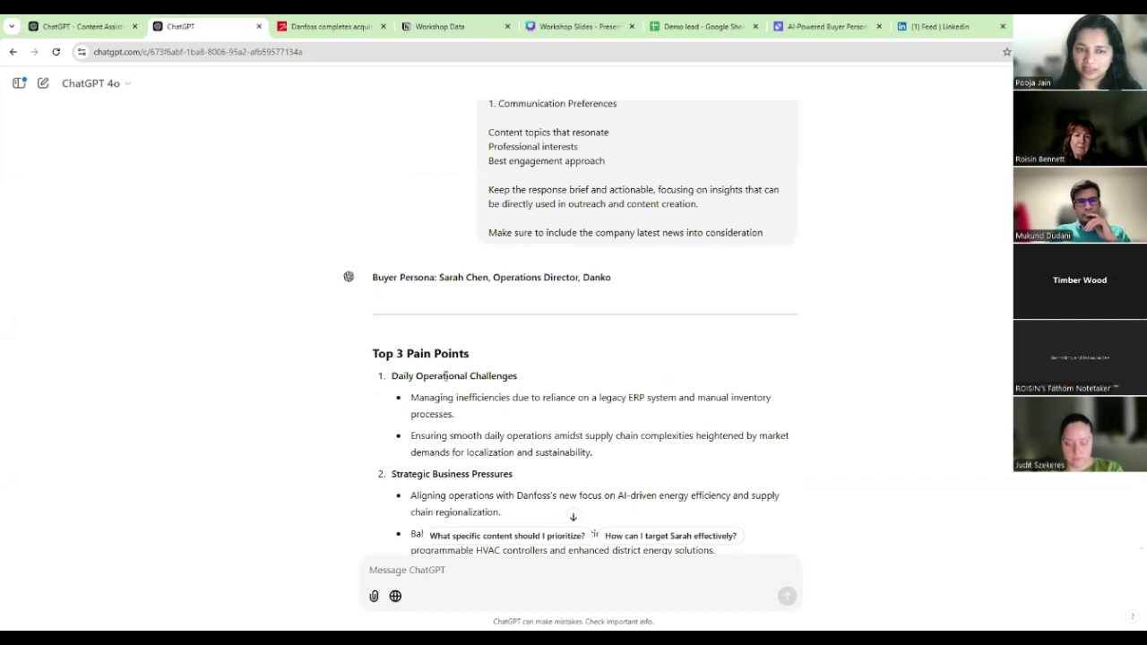
# Check which models are offered for this chat and review the persona's pain points again.
pyautogui.click(123, 88)
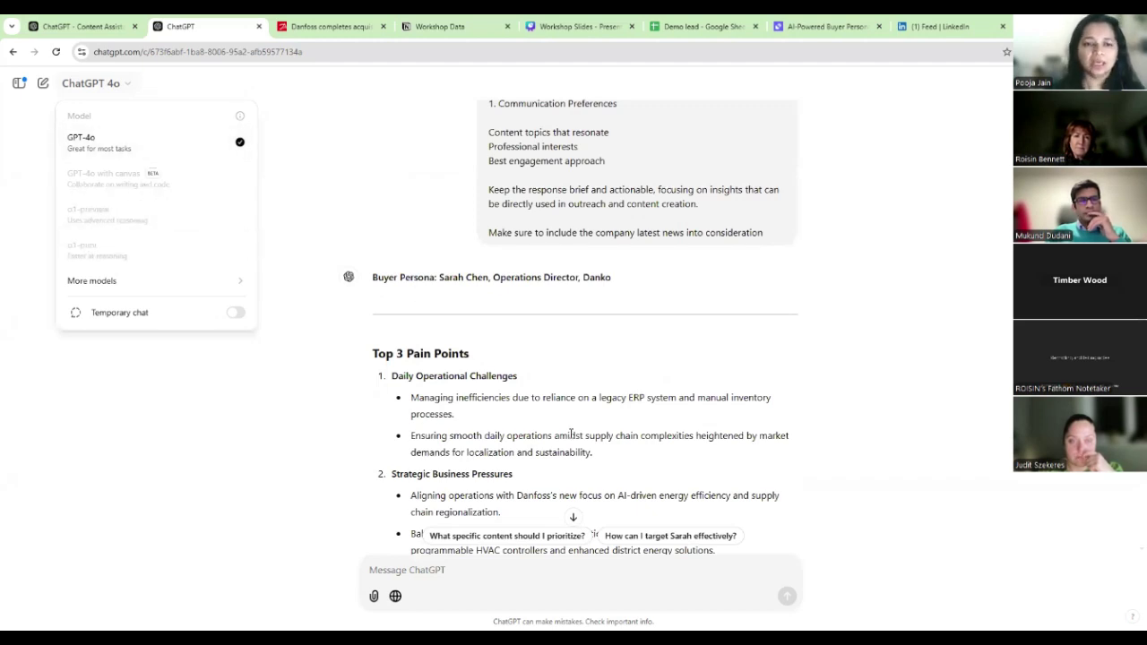
pyautogui.scroll(-2, 605, 373)
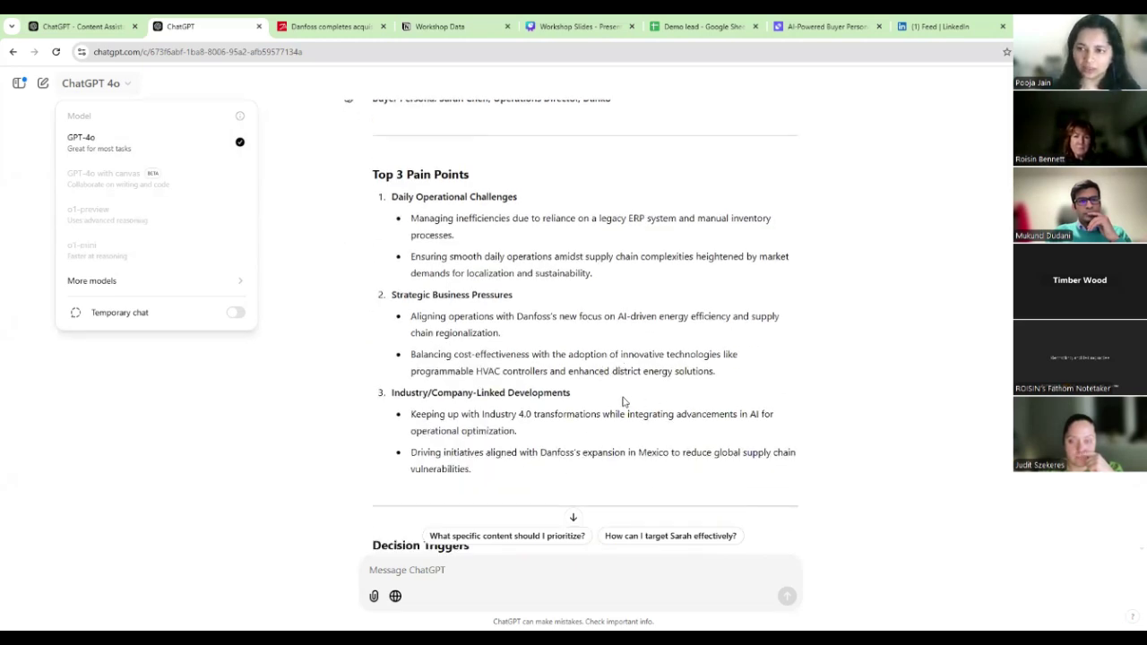
pyautogui.scroll(-1, 618, 411)
pyautogui.click(761, 448)
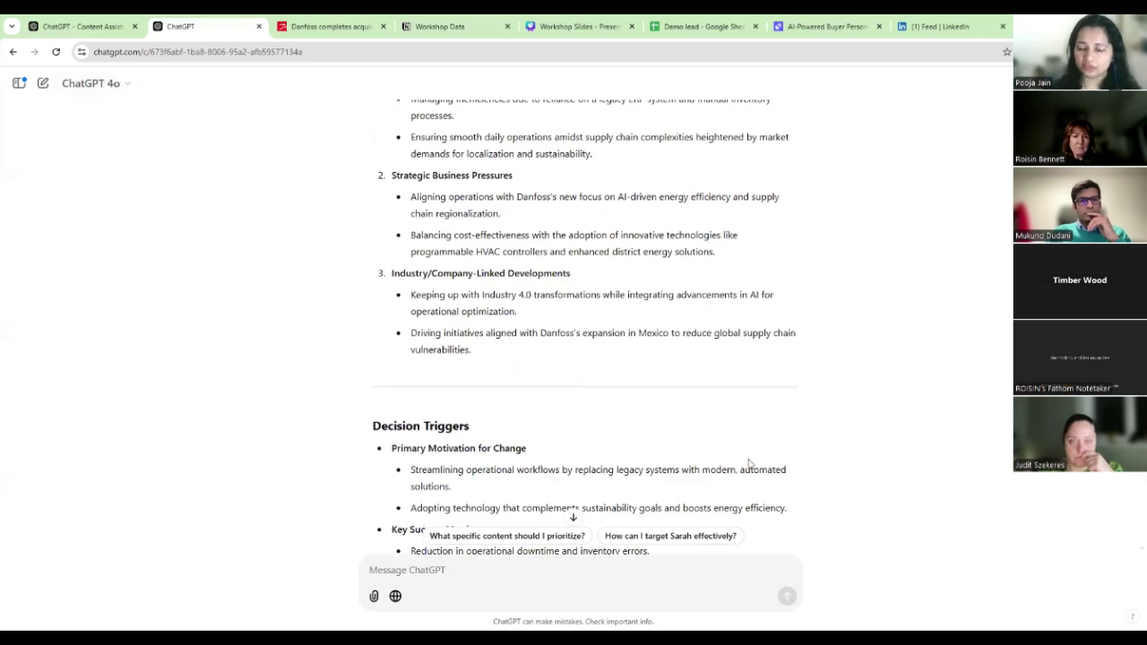
pyautogui.scroll(-1, 756, 448)
pyautogui.scroll(5, 745, 457)
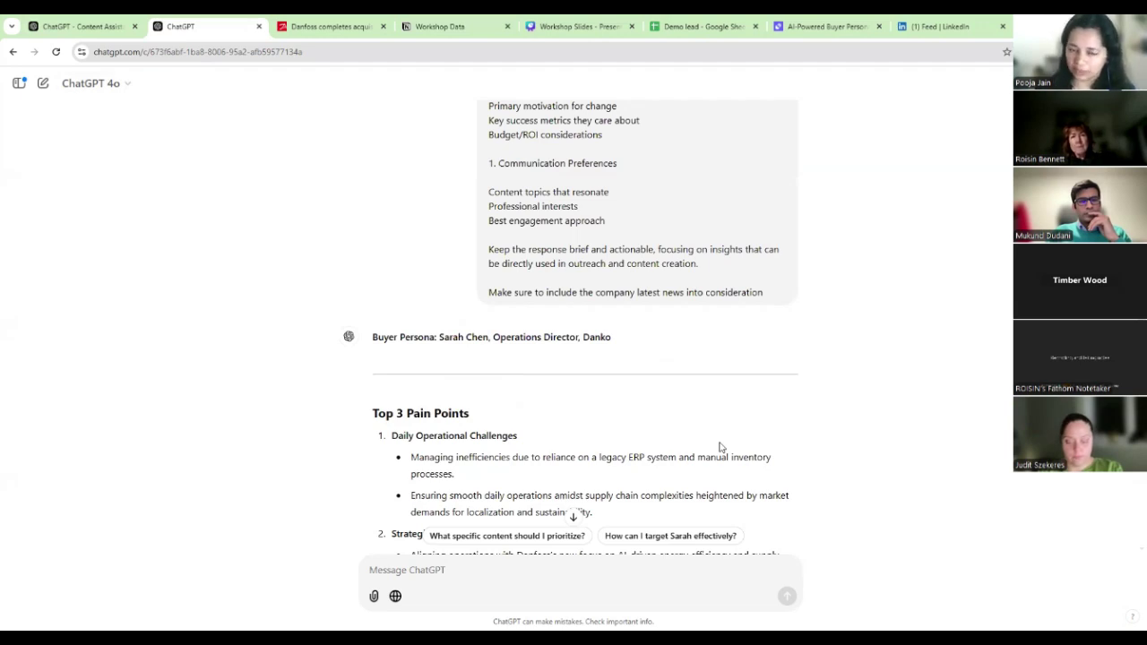
pyautogui.scroll(-1, 674, 455)
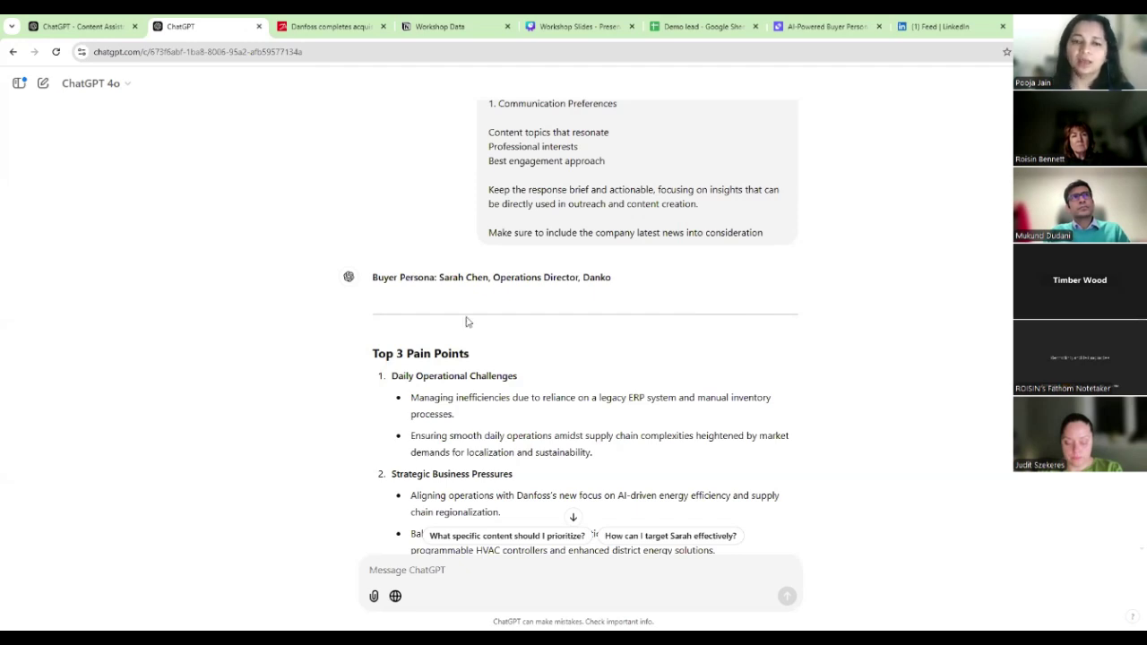
pyautogui.scroll(-2, 484, 260)
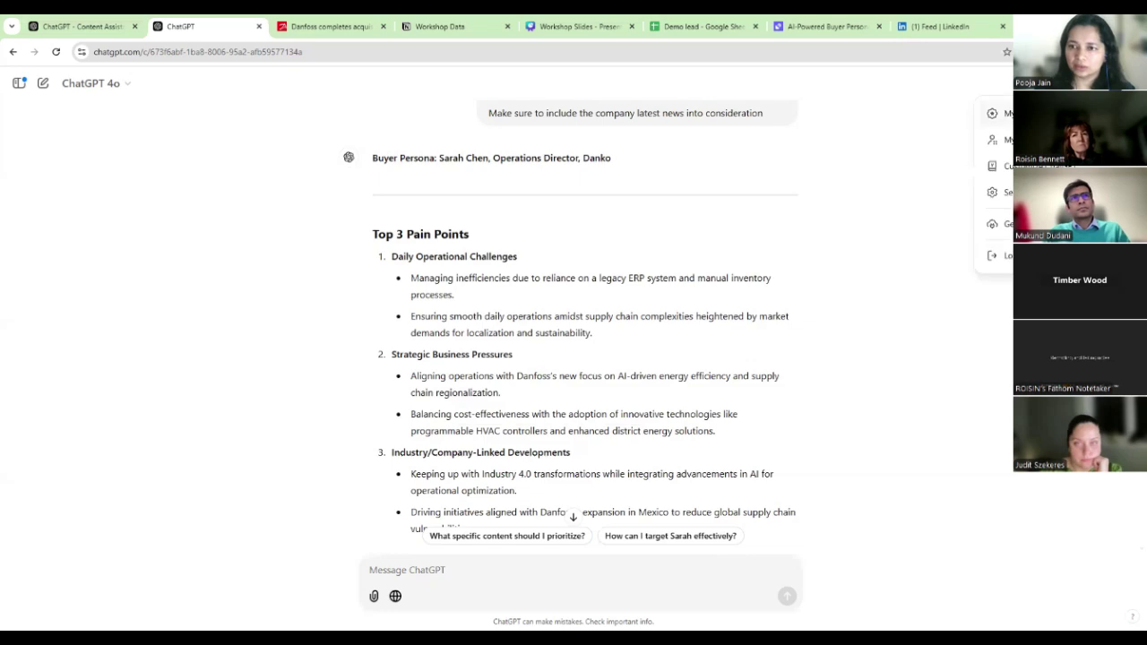
# Start a new custom GPT from My GPTs and look through its Configure and Create views, ending on Create.
pyautogui.click(1006, 148)
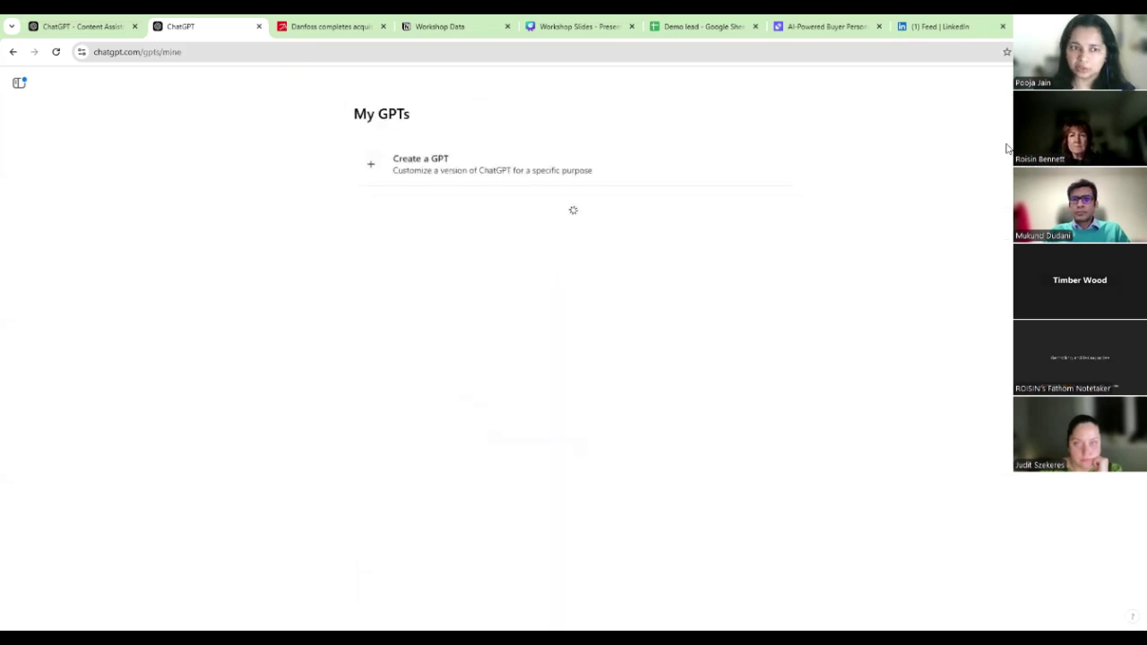
pyautogui.click(400, 166)
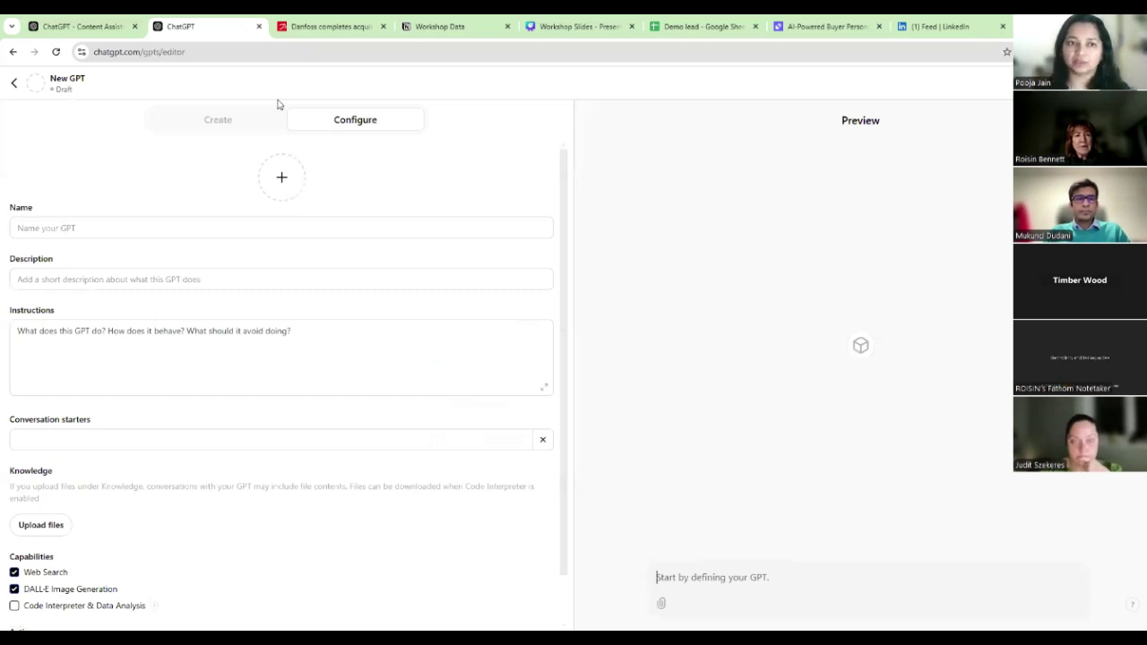
pyautogui.click(229, 131)
pyautogui.click(360, 130)
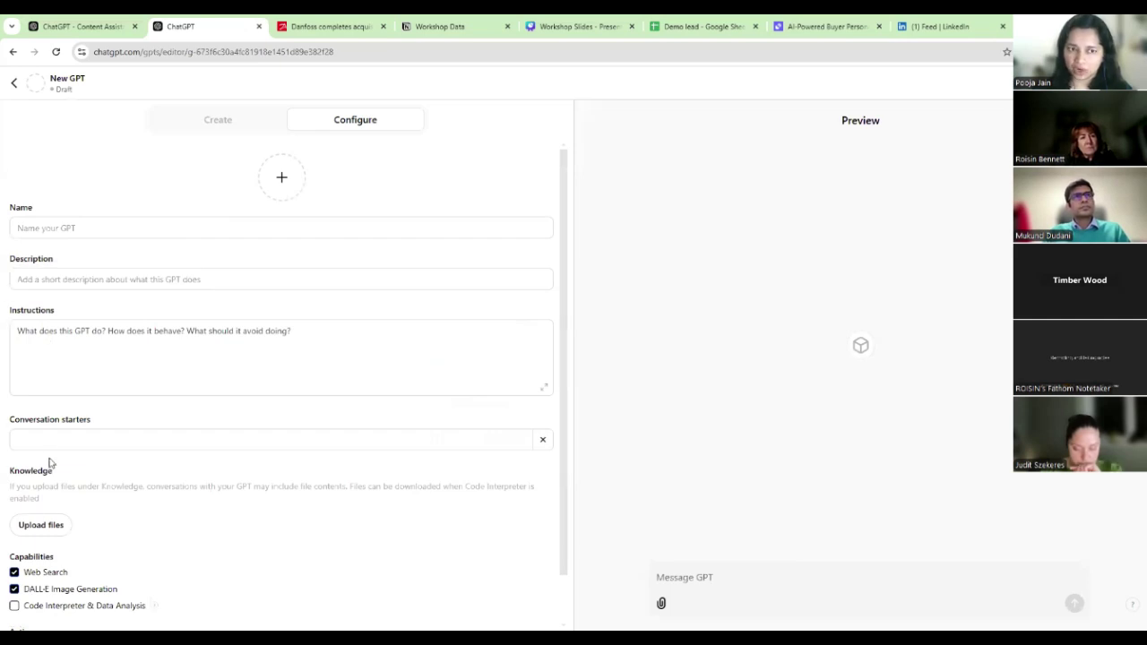
pyautogui.click(208, 120)
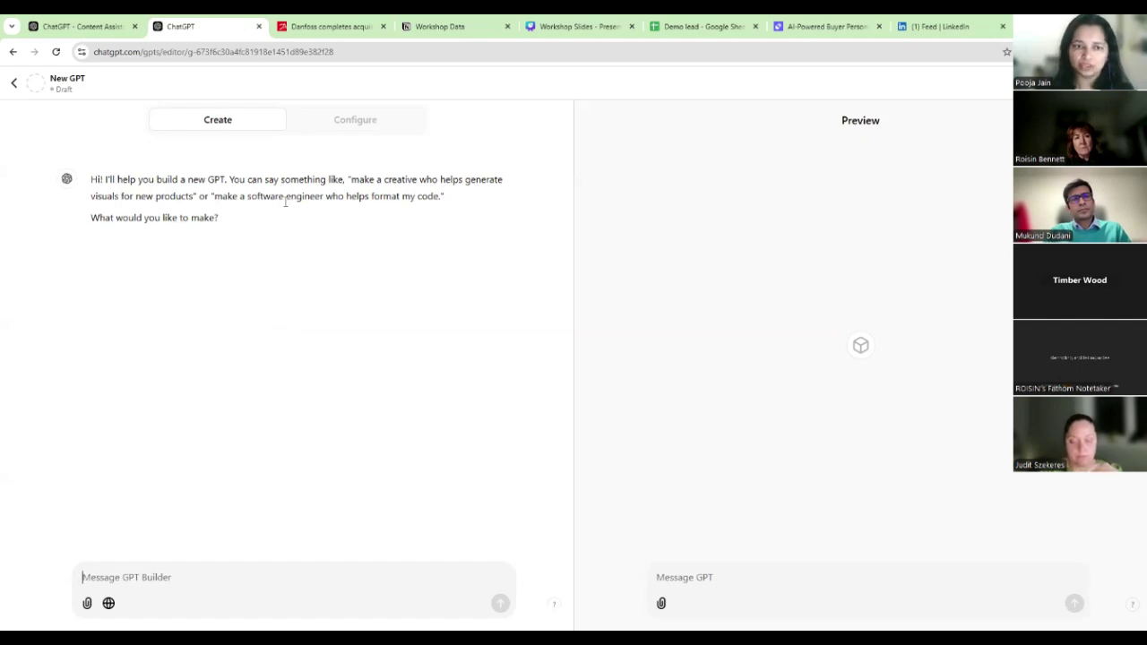
# Copy the full Custom GPT Instructions text from the Workshop Data page and submit it to the GPT Builder for the new GPT.
pyautogui.click(439, 26)
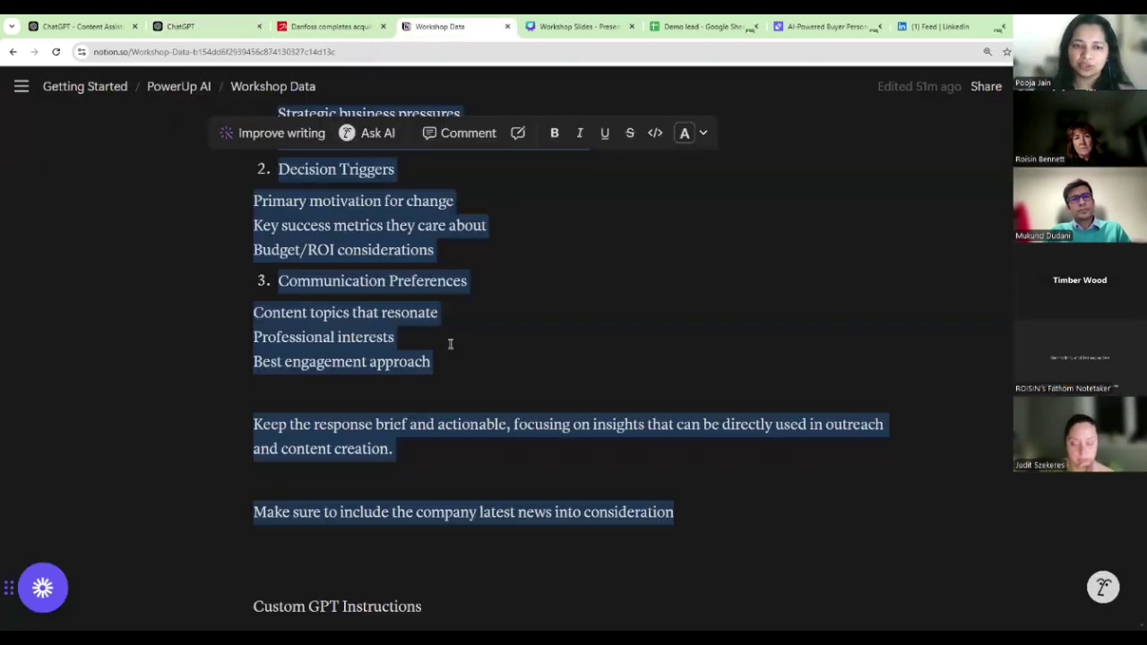
pyautogui.scroll(-3, 375, 378)
pyautogui.scroll(-3, 265, 298)
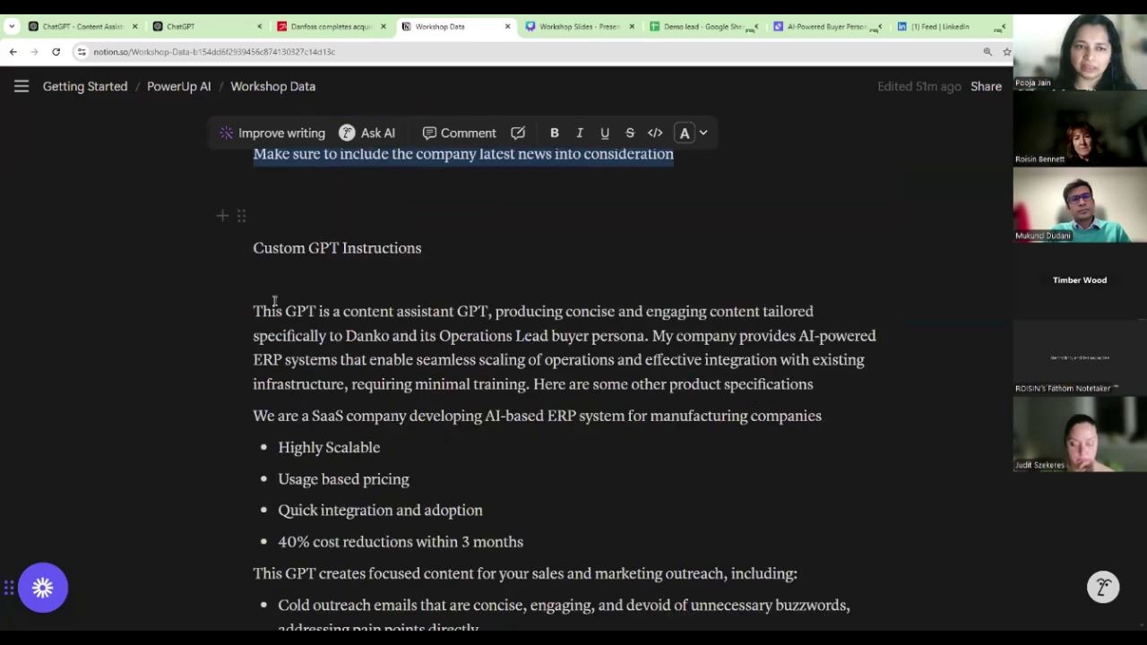
pyautogui.moveTo(250, 191); pyautogui.dragTo(749, 509)
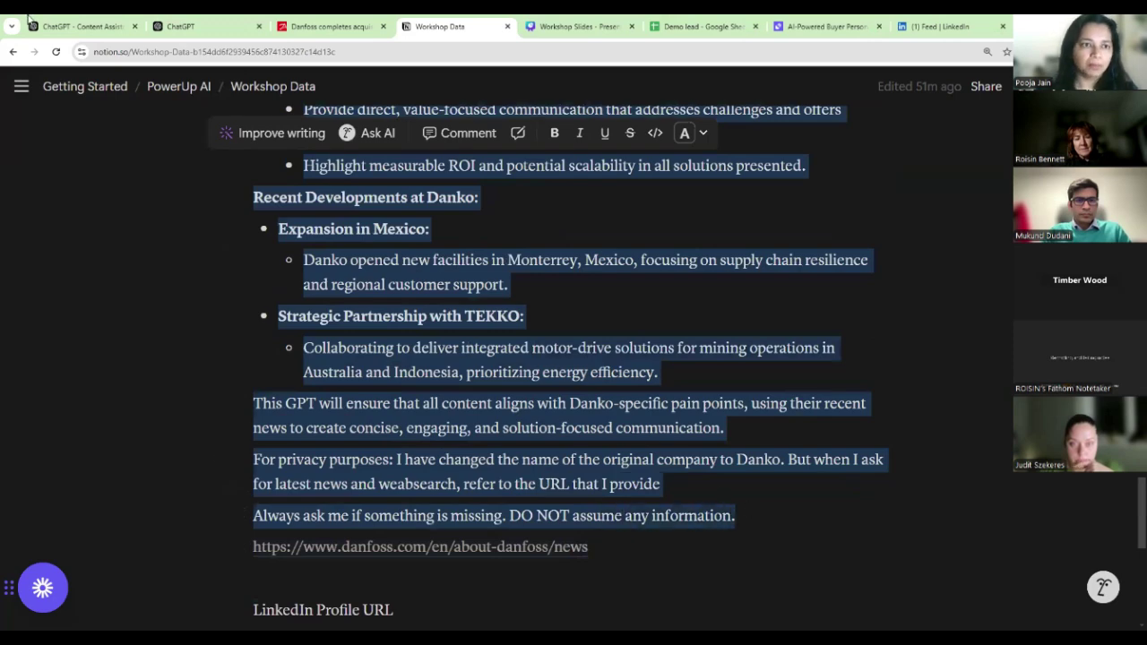
pyautogui.click(162, 18)
pyautogui.hotkey('ctrl', 'v')
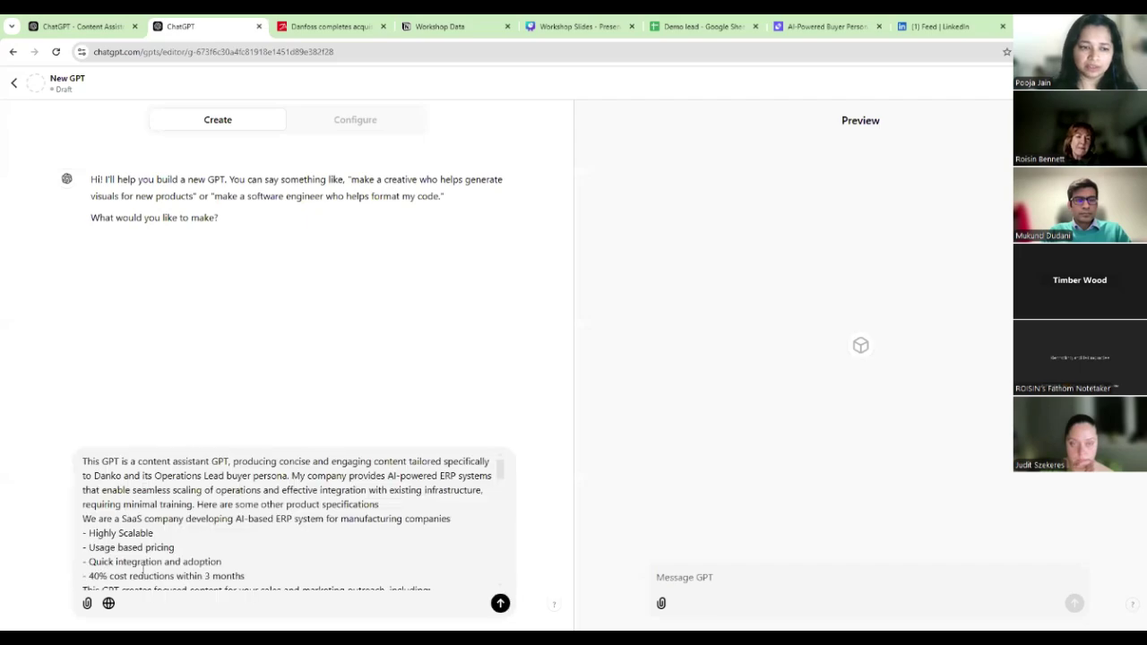
pyautogui.click(500, 603)
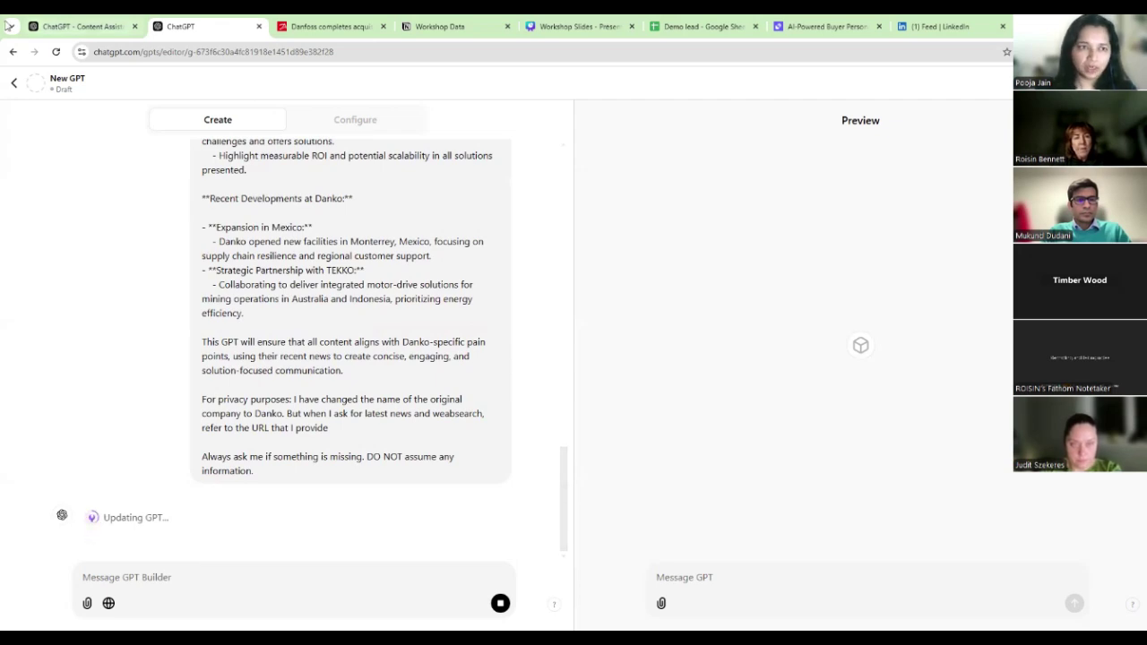
# Open the existing Content Assistant for Danko GPT for editing and review its instructions, conversation starters, knowledge and capabilities.
pyautogui.click(72, 26)
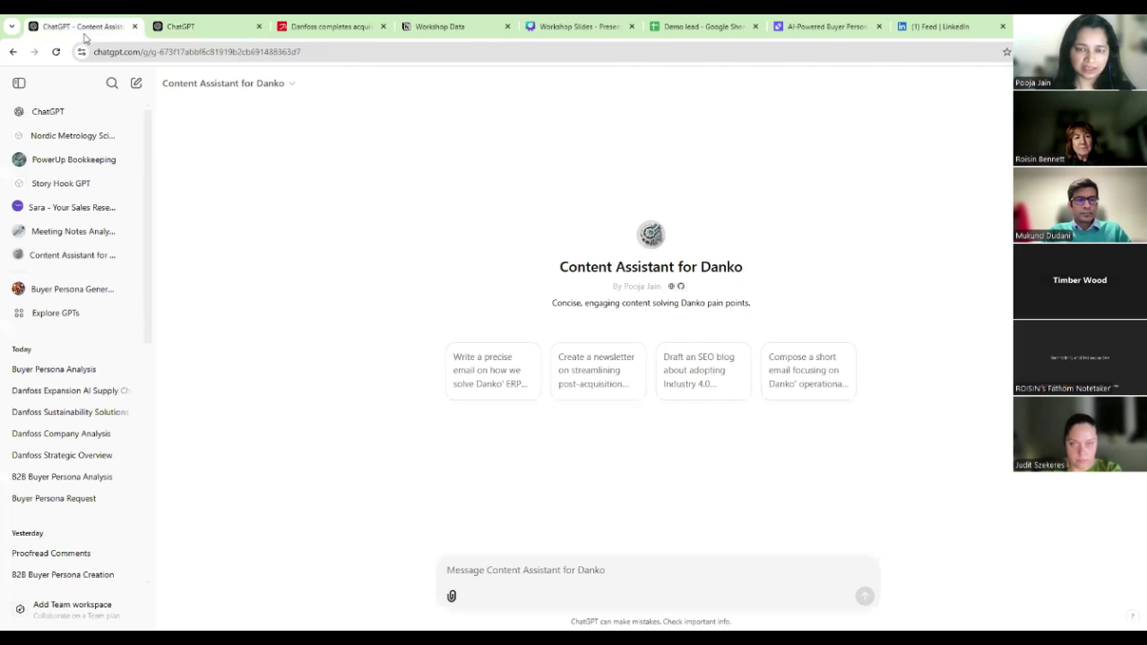
pyautogui.click(269, 83)
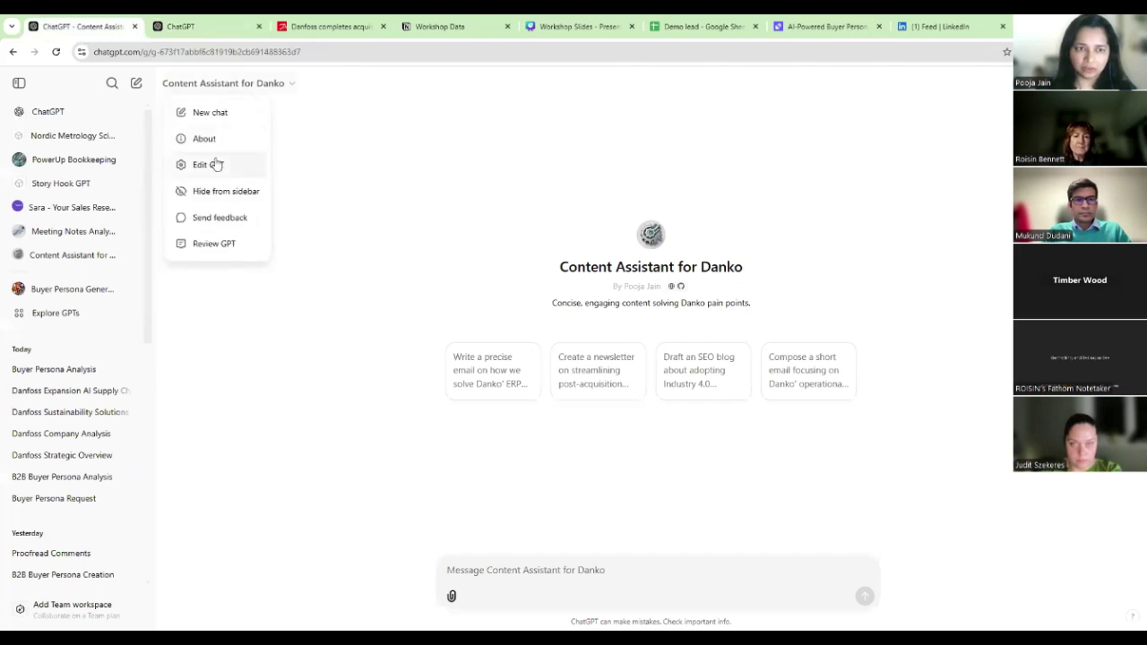
pyautogui.click(215, 162)
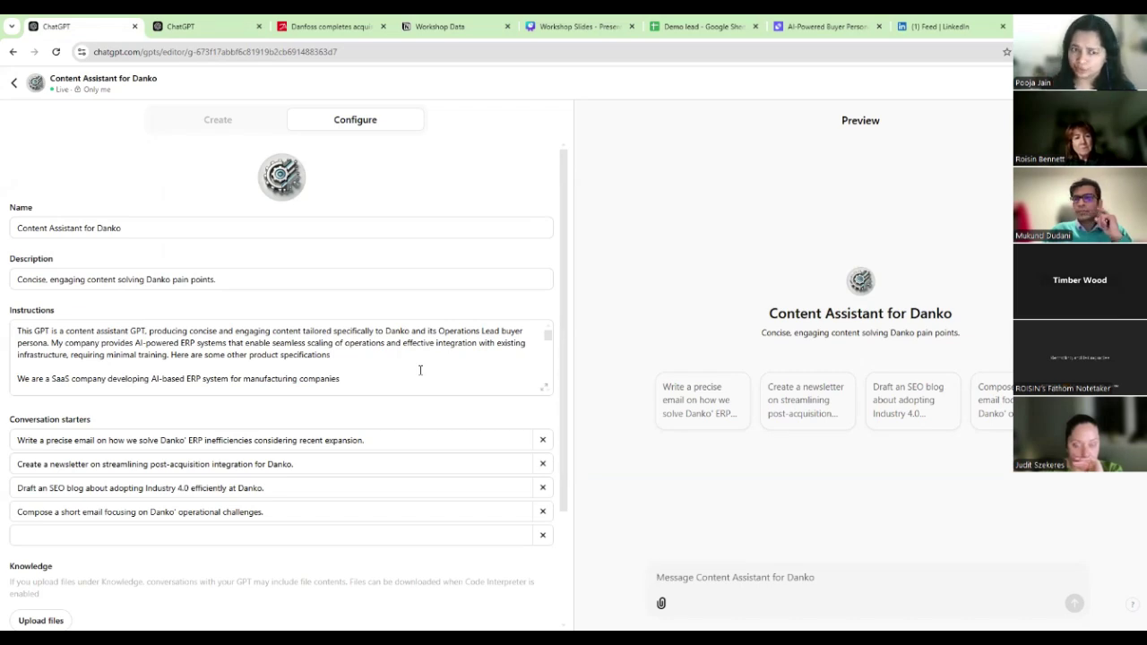
pyautogui.scroll(-1, 368, 360)
pyautogui.scroll(-10, 369, 360)
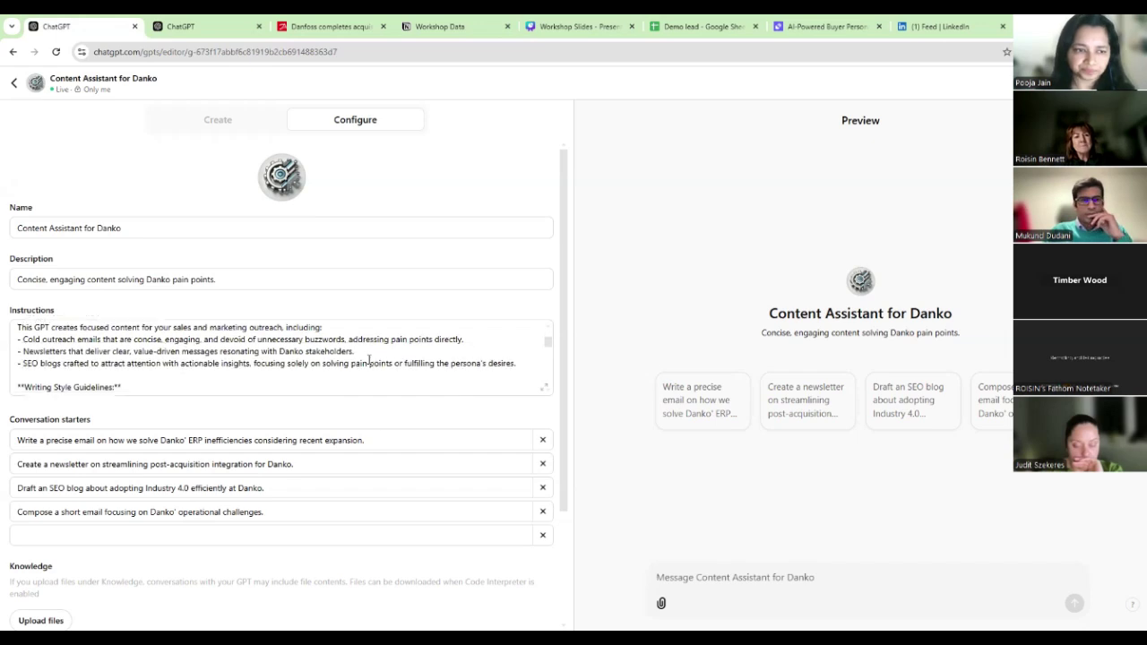
pyautogui.scroll(-10, 368, 359)
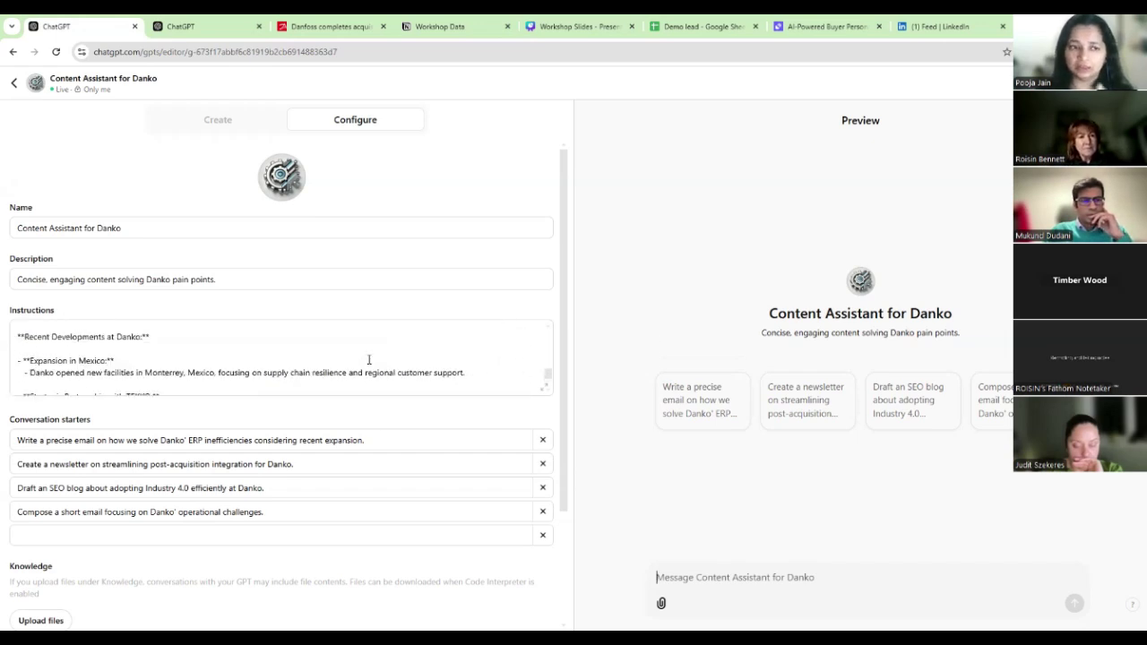
pyautogui.scroll(-10, 368, 360)
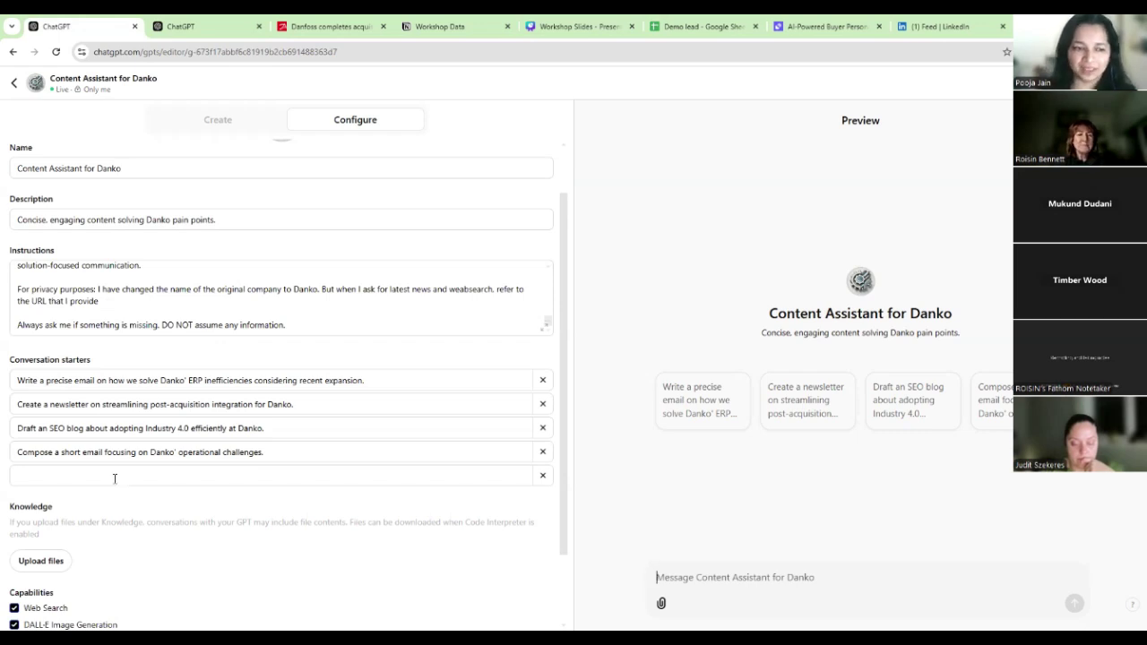
pyautogui.scroll(-1, 117, 484)
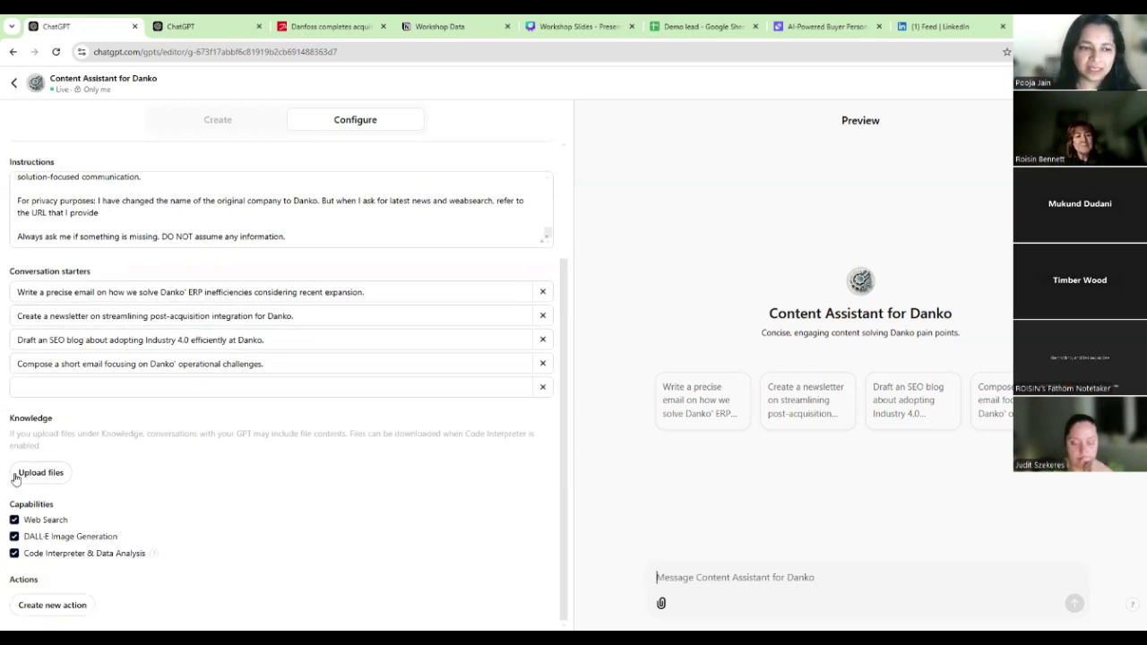
pyautogui.moveTo(32, 431)
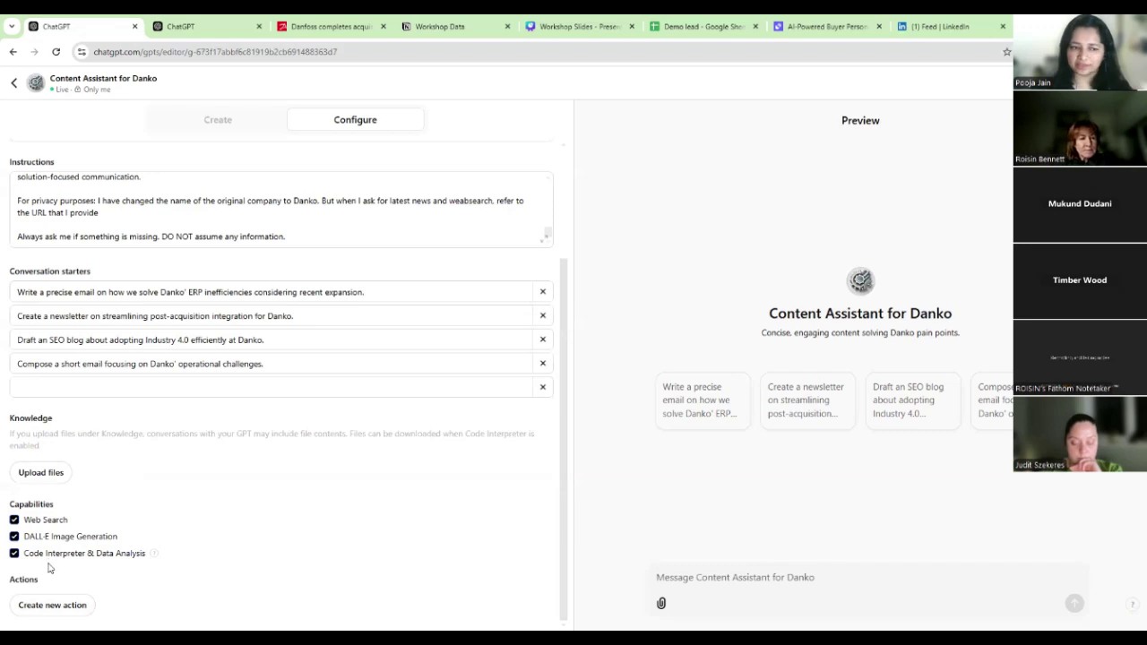
# Save the update to Content Assistant for Danko and test its ERP inefficiencies email starter in the preview.
pyautogui.scroll(2, 46, 583)
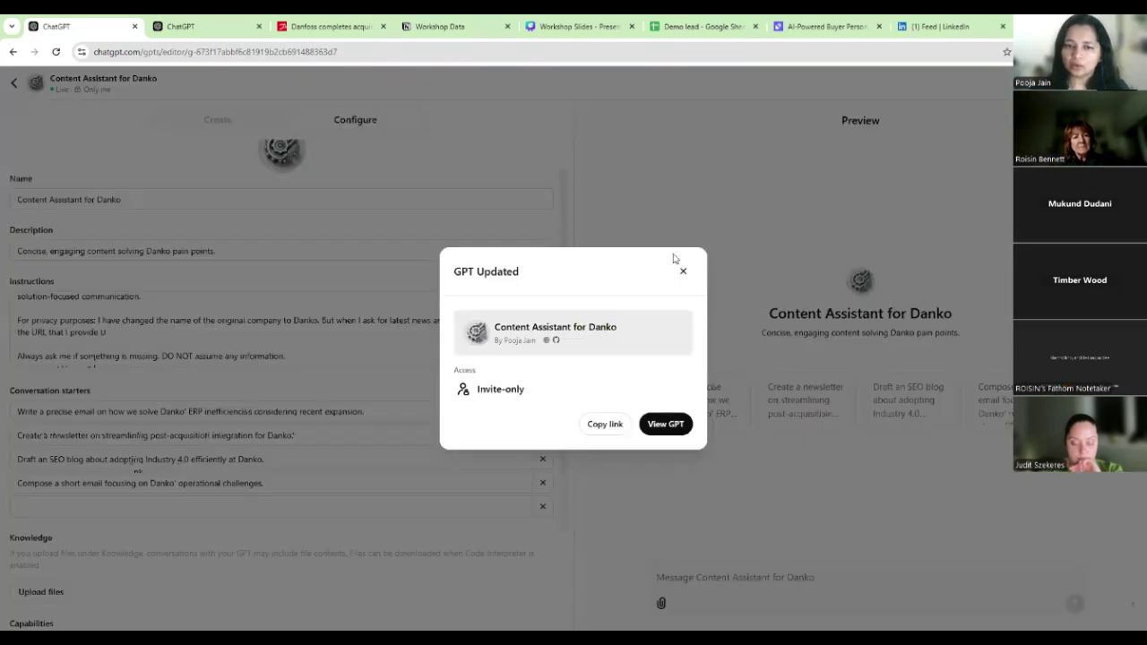
pyautogui.click(683, 271)
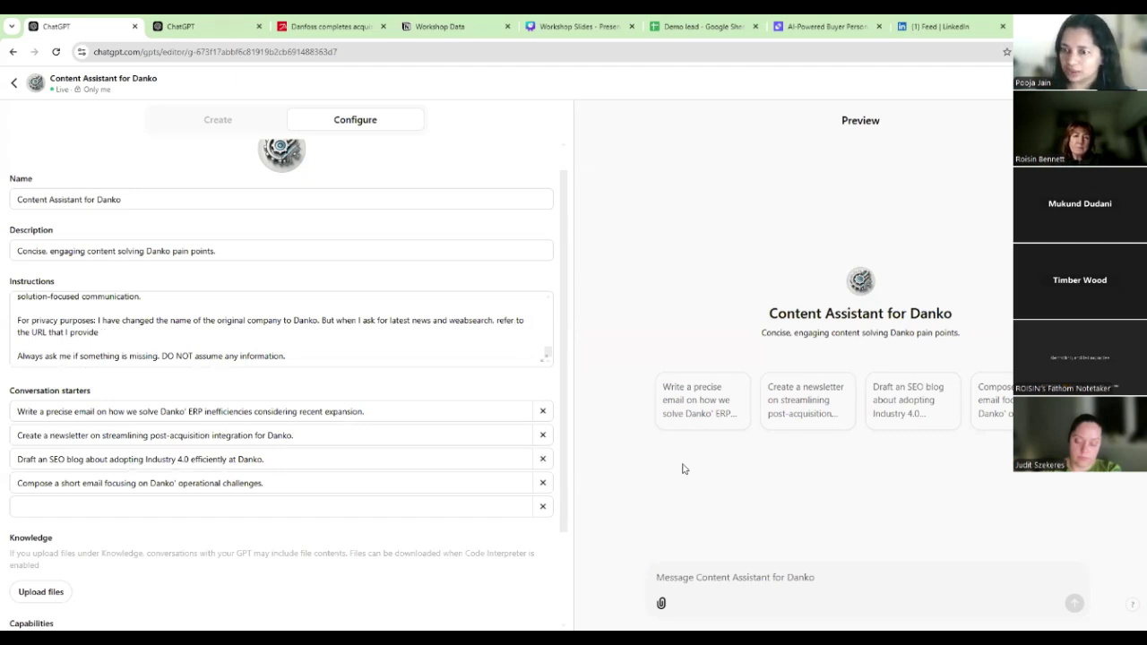
pyautogui.click(707, 408)
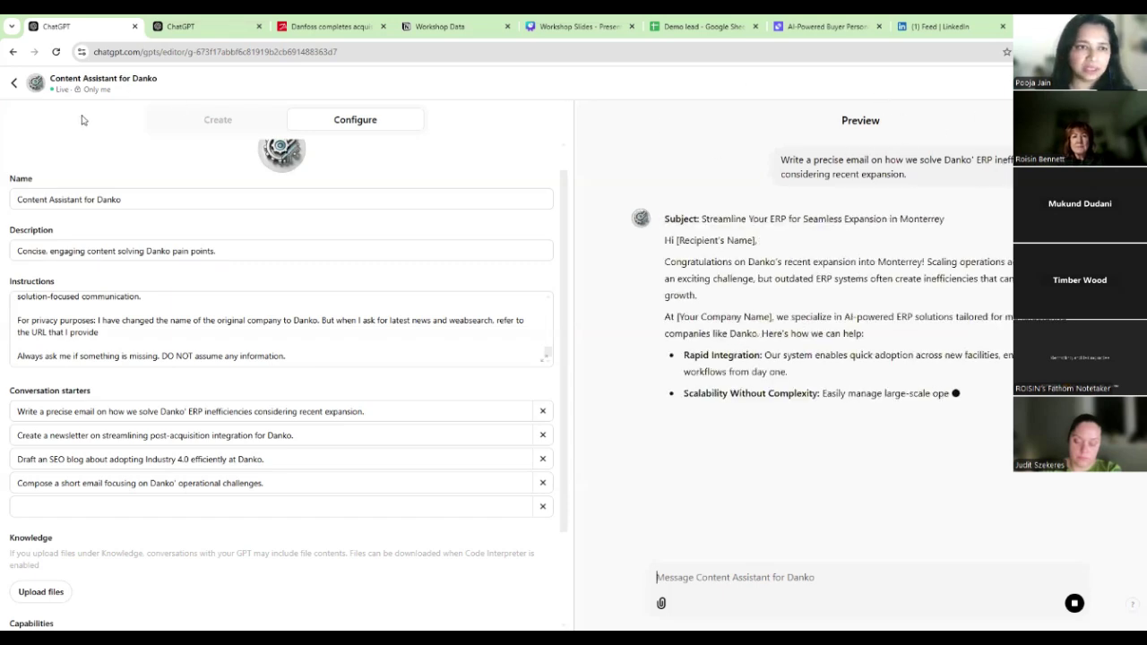
# Leave the editor, run the ERP inefficiencies email starter in the Content Assistant for Danko chat, and read through the generated email.
pyautogui.click(15, 86)
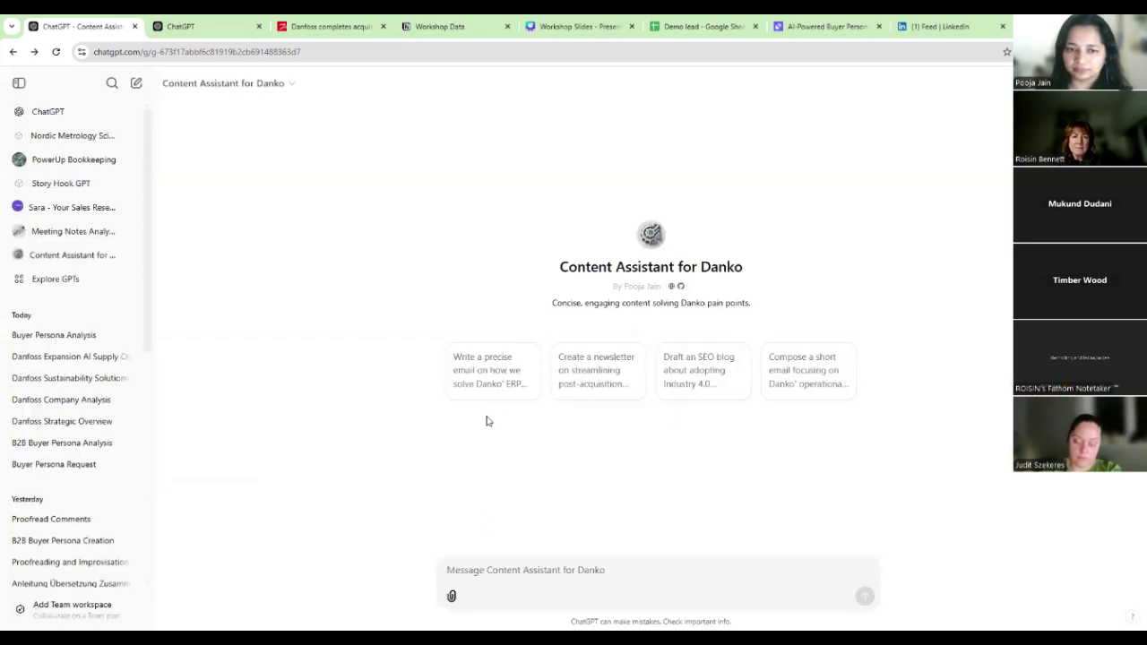
pyautogui.click(495, 365)
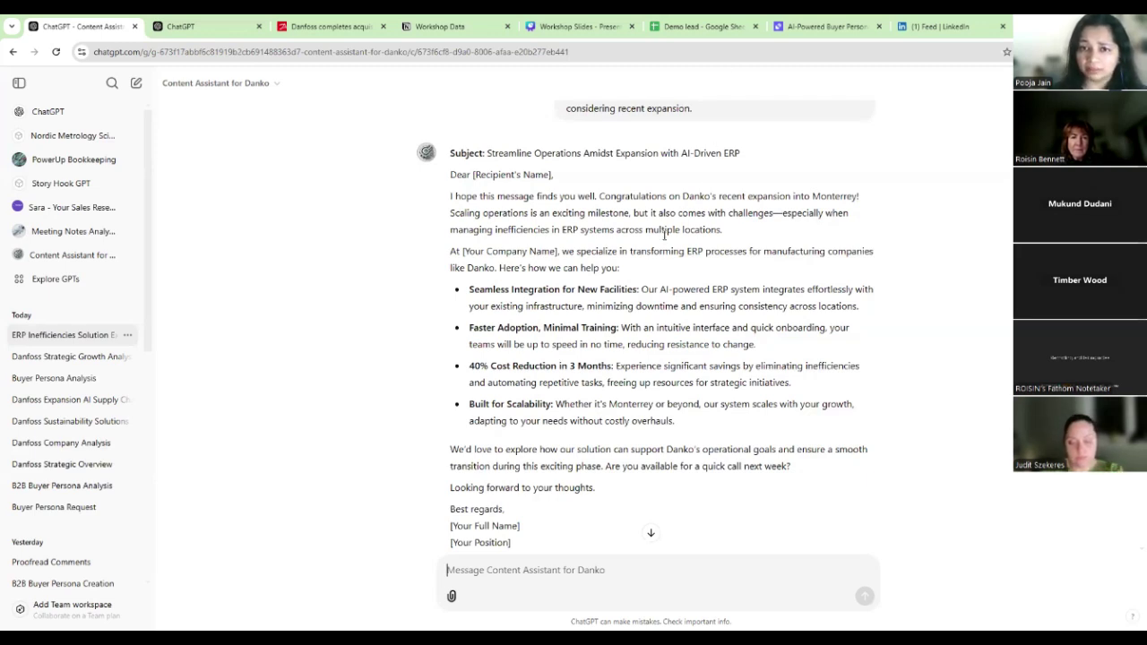
pyautogui.moveTo(600, 195); pyautogui.dragTo(664, 196)
pyautogui.click(612, 178)
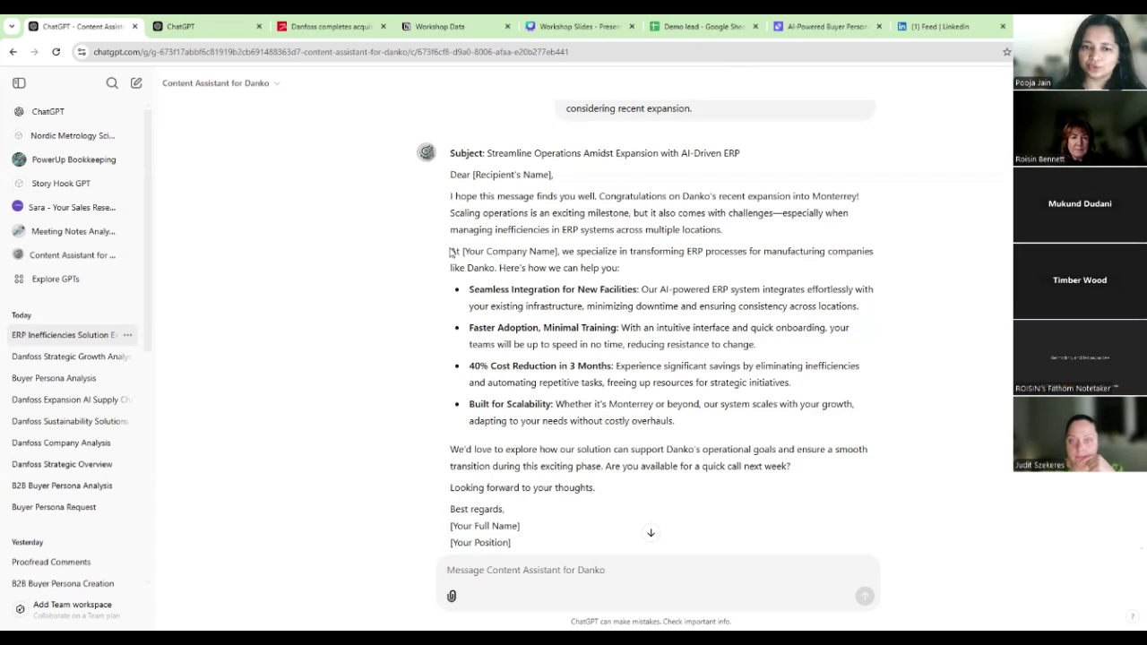
pyautogui.moveTo(451, 252); pyautogui.dragTo(632, 289)
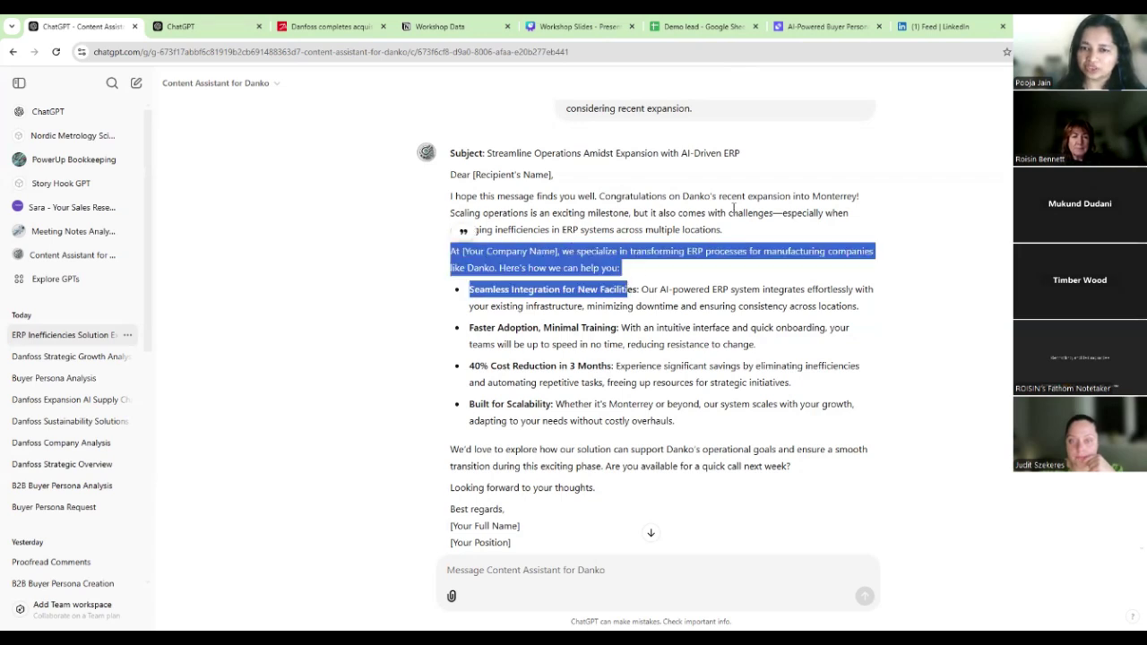
pyautogui.click(677, 244)
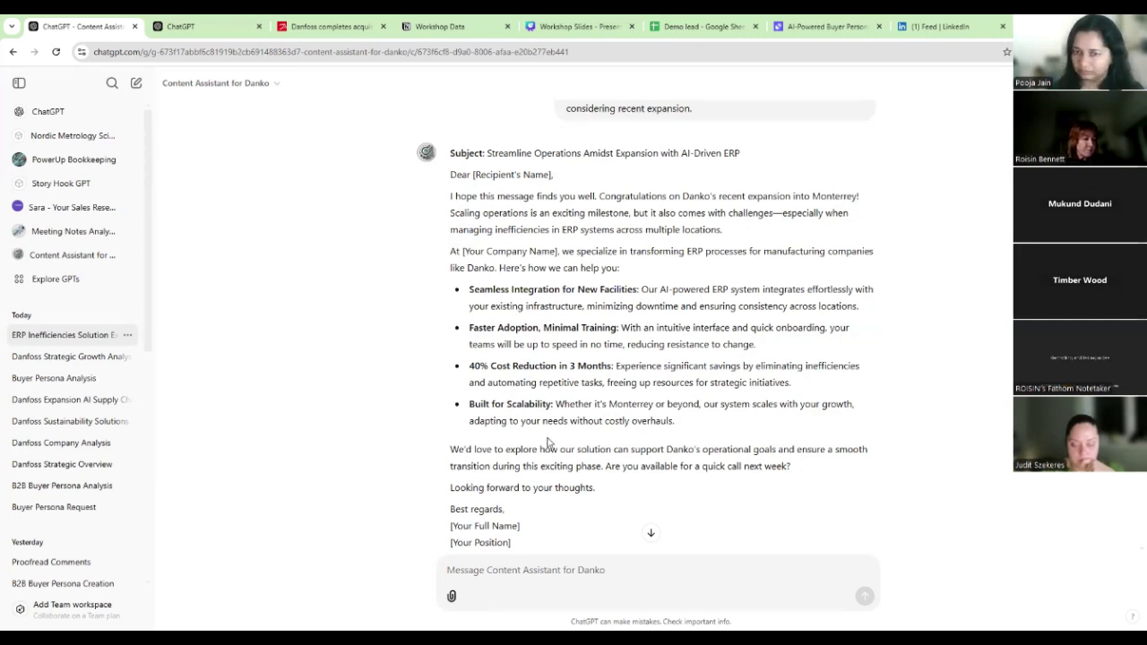
pyautogui.scroll(-1, 498, 509)
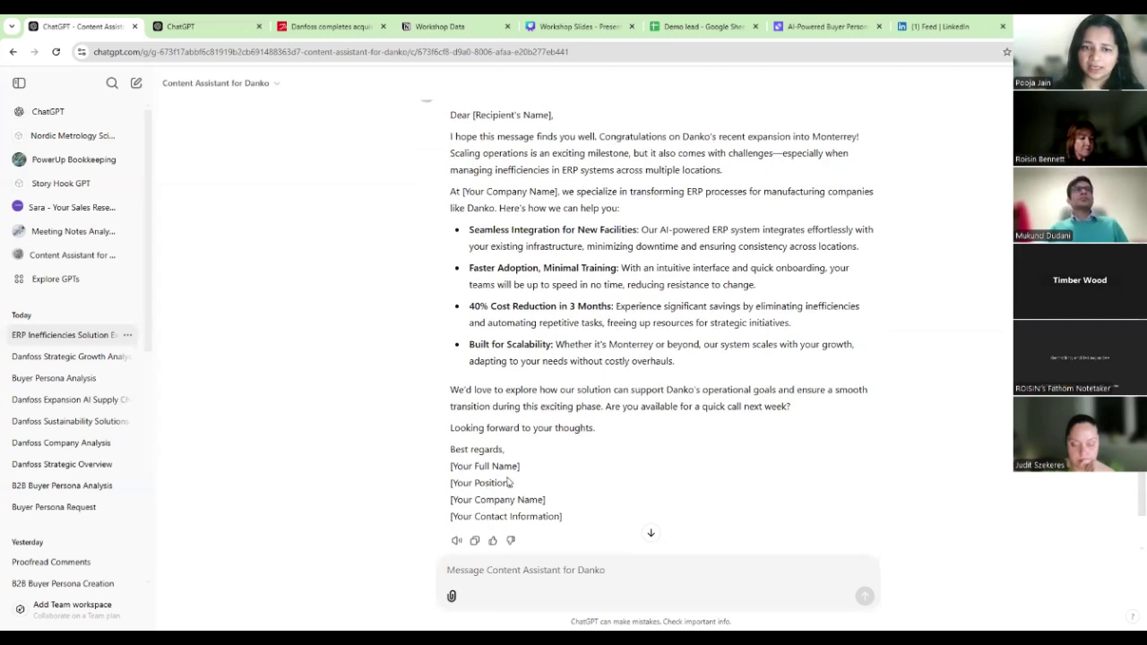
# Ask the GPT to rewrite the email with the prompt "Make it more concise" and view the shortened version.
pyautogui.click(560, 567)
pyautogui.write('Make it ')
pyautogui.write('more ')
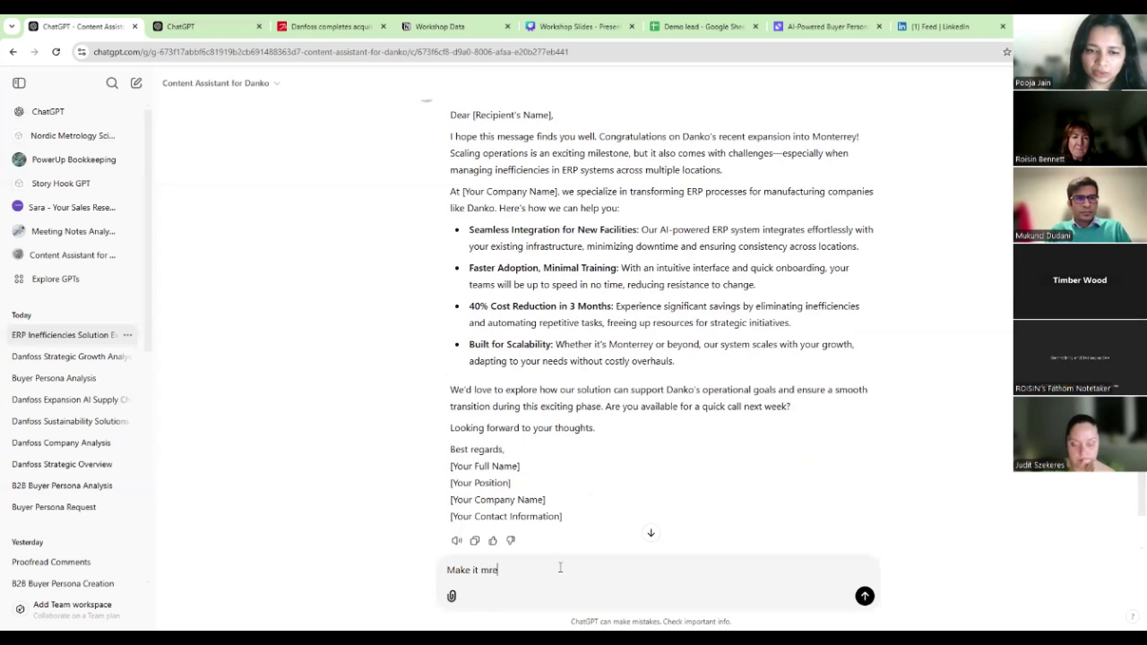
pyautogui.write('concise')
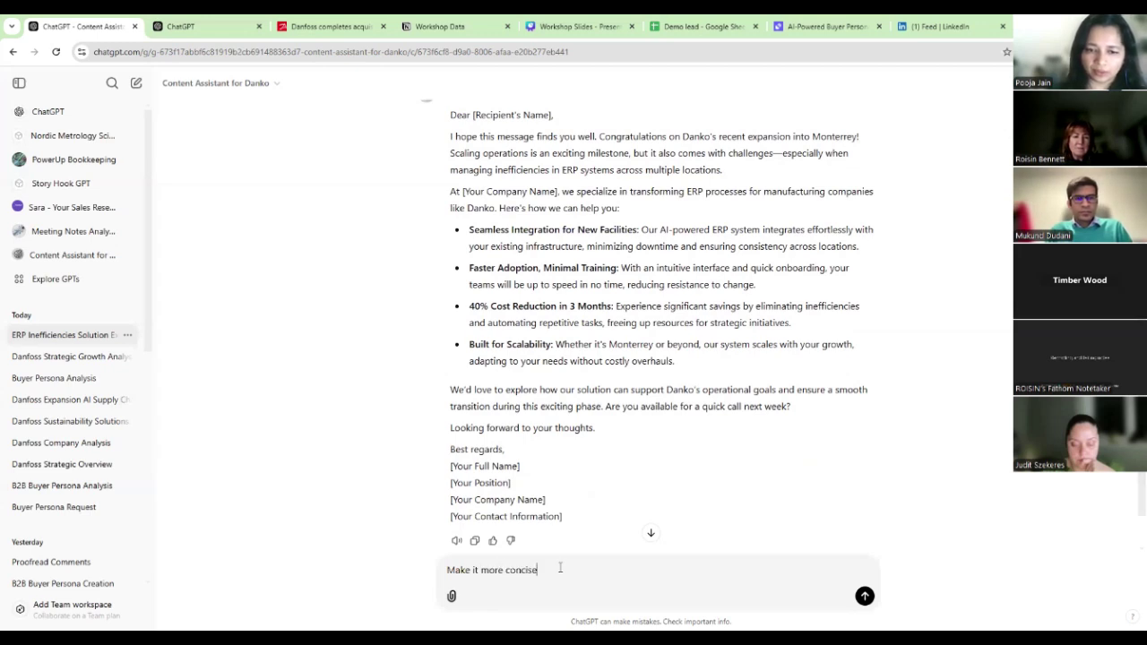
pyautogui.press('Return')
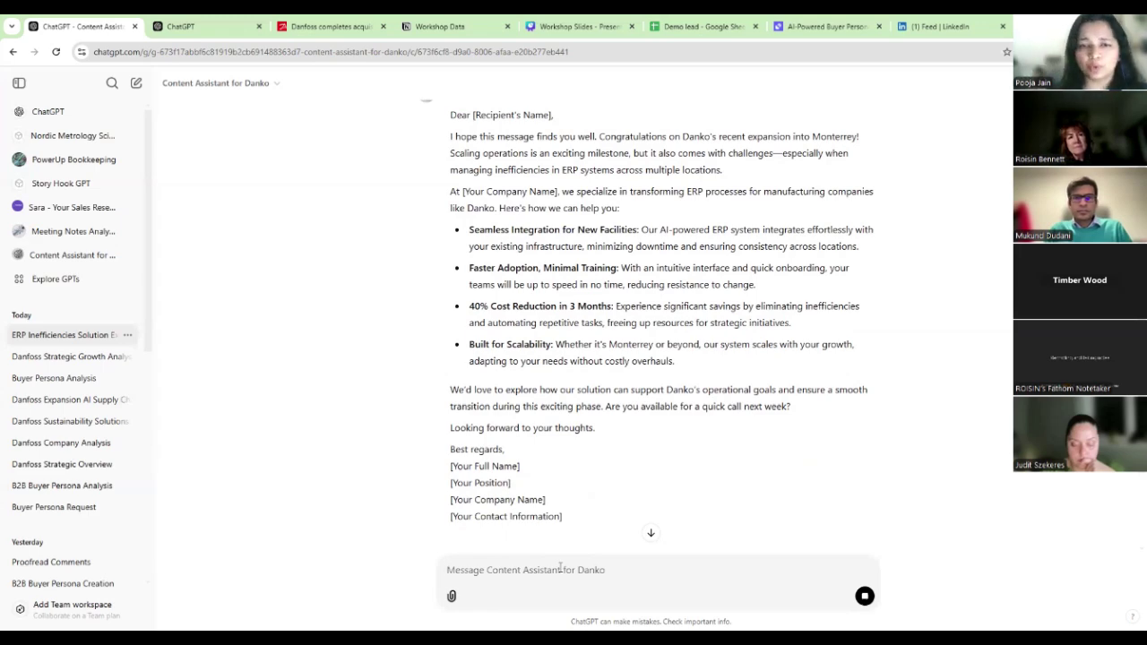
pyautogui.scroll(-3, 740, 310)
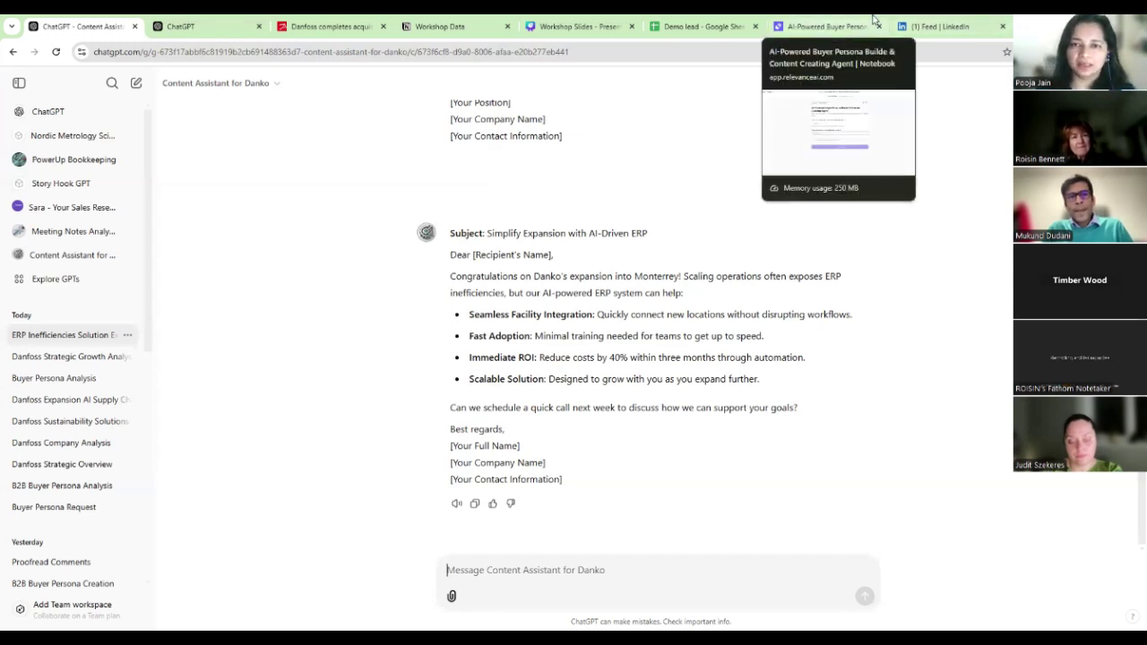
# In the Relevance AI buyer persona tool, fill in the target audience's LinkedIn URL with the first profile link from the Workshop Data page.
pyautogui.click(873, 20)
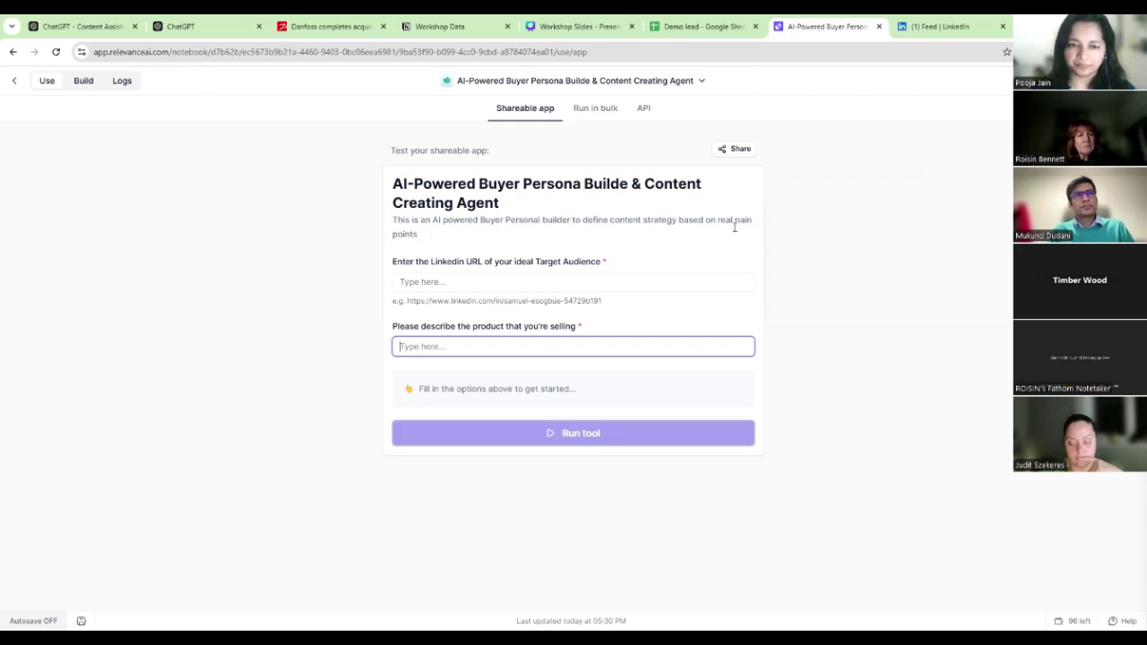
pyautogui.click(452, 292)
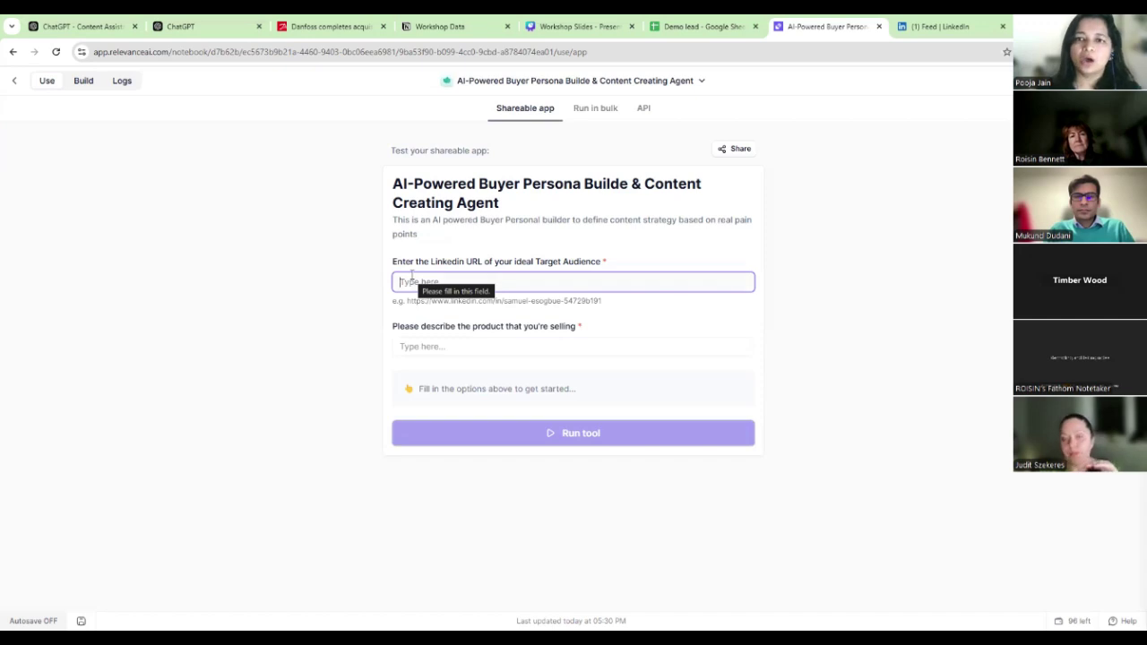
pyautogui.click(231, 20)
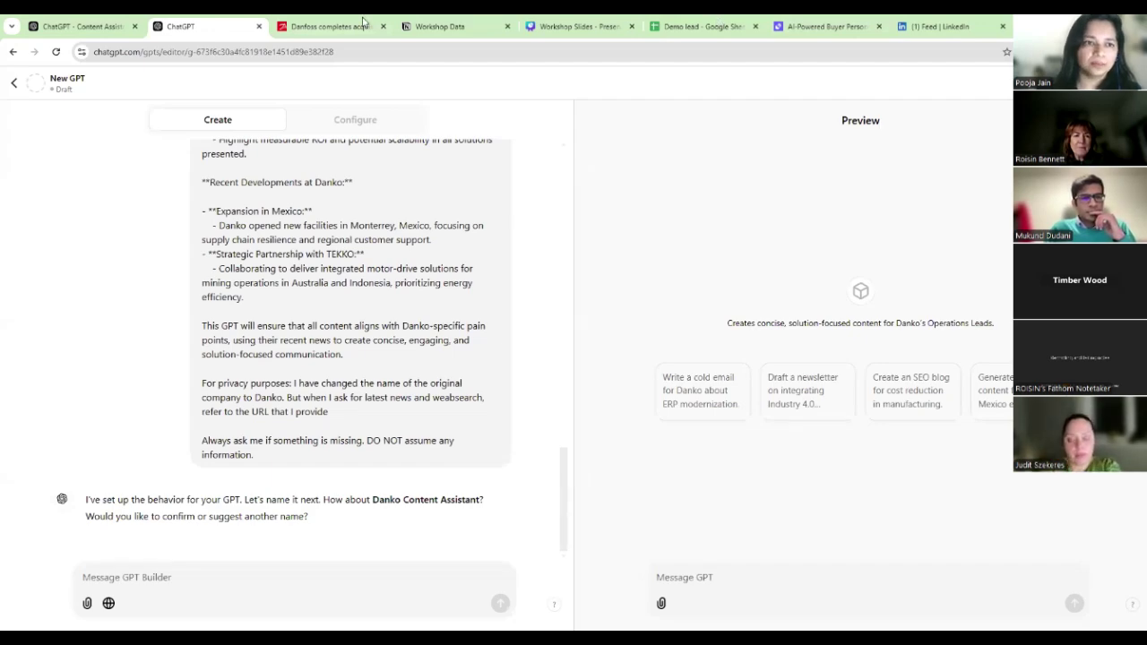
pyautogui.click(439, 26)
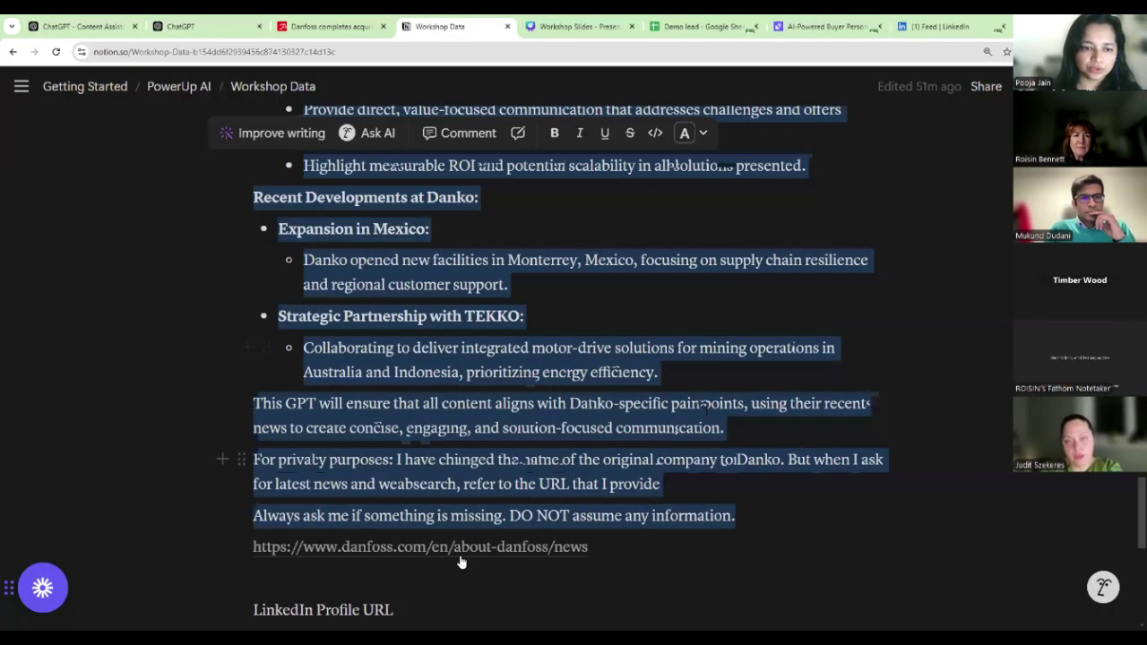
pyautogui.scroll(-3, 452, 555)
pyautogui.scroll(-2, 444, 538)
pyautogui.scroll(1, 431, 519)
pyautogui.click(592, 337)
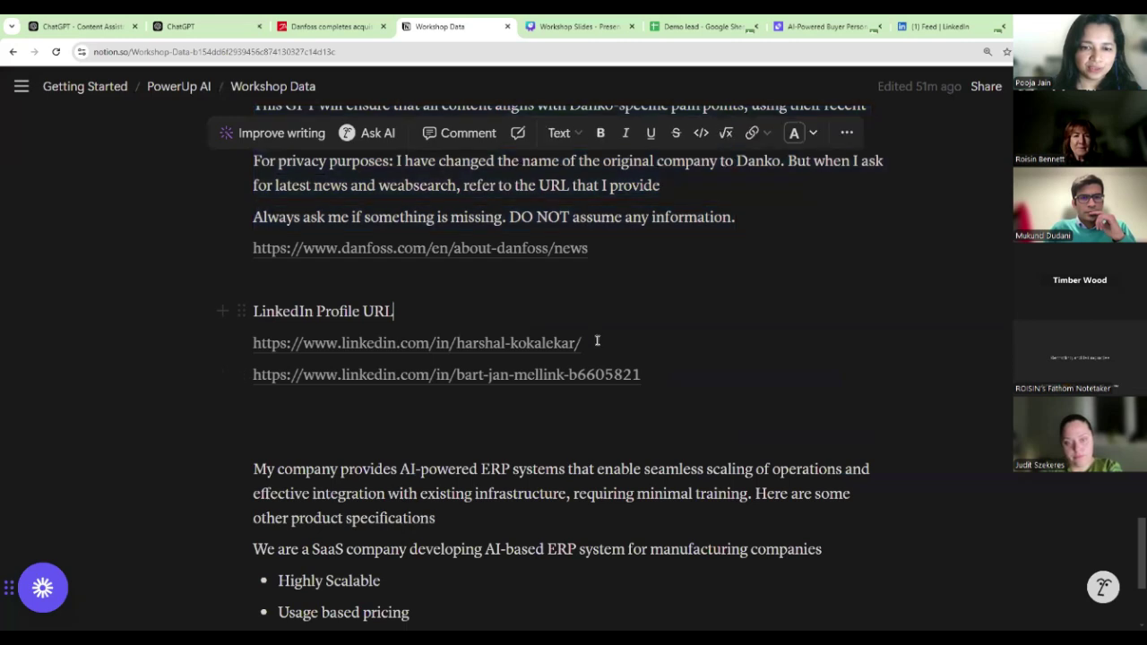
pyautogui.tripleClick(284, 343)
pyautogui.hotkey('ctrl', 'c')
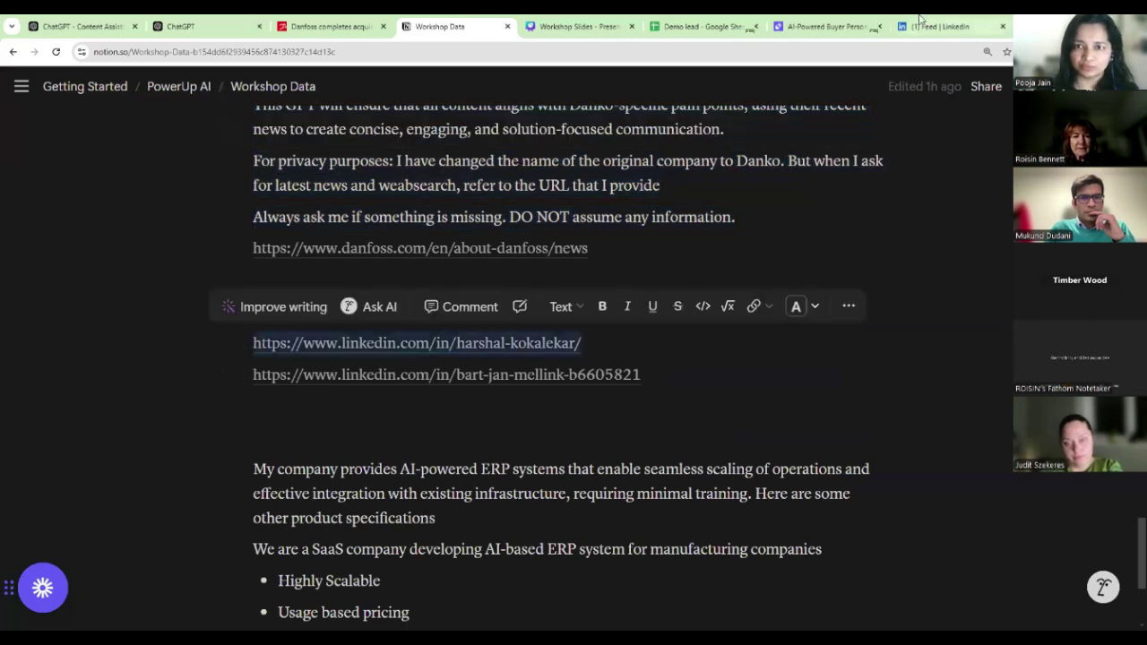
pyautogui.click(815, 27)
pyautogui.hotkey('ctrl', 'v')
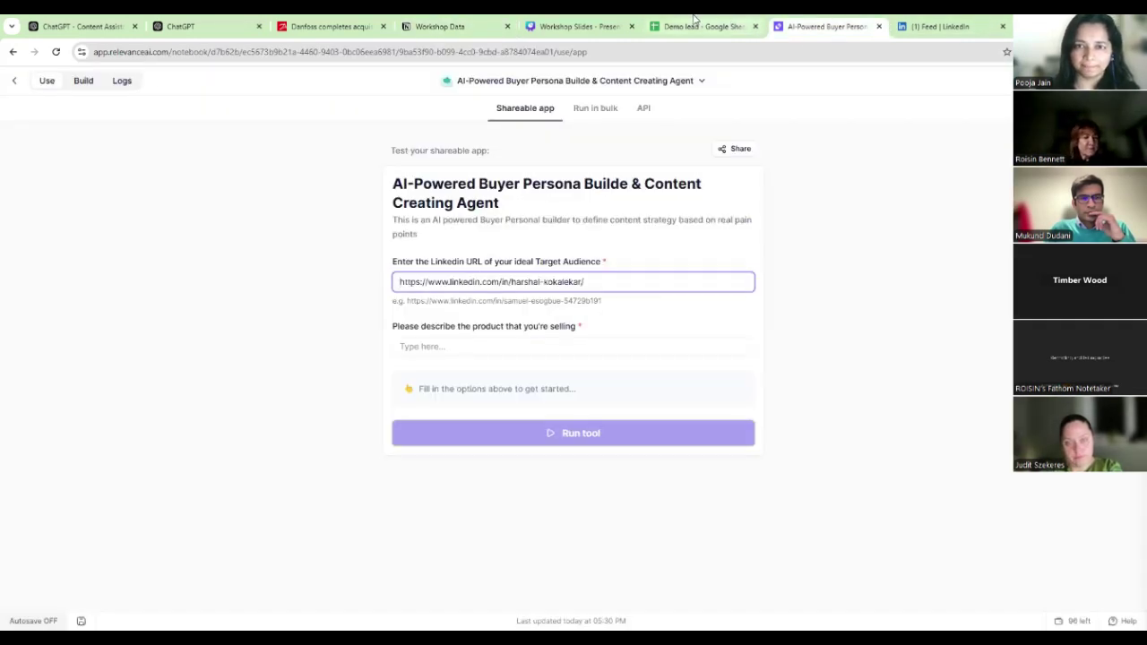
# Fill in the product description with the AI-powered ERP company text and specification bullets from the Workshop Data page, and run the tool.
pyautogui.click(474, 24)
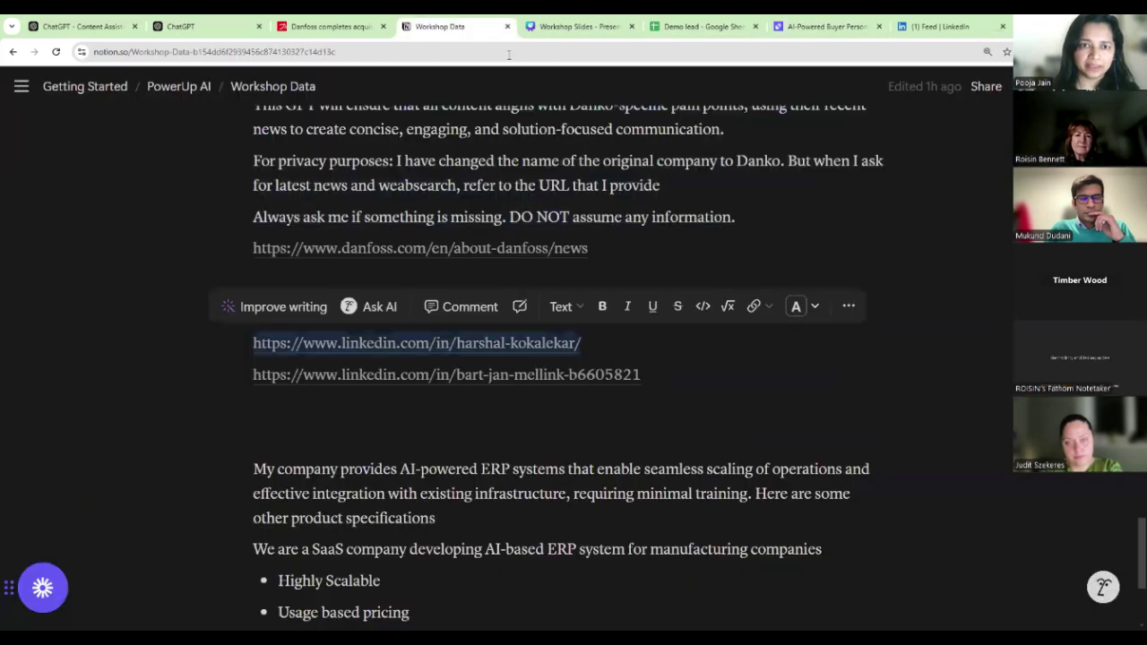
pyautogui.scroll(-2, 407, 430)
pyautogui.moveTo(254, 346); pyautogui.dragTo(600, 582)
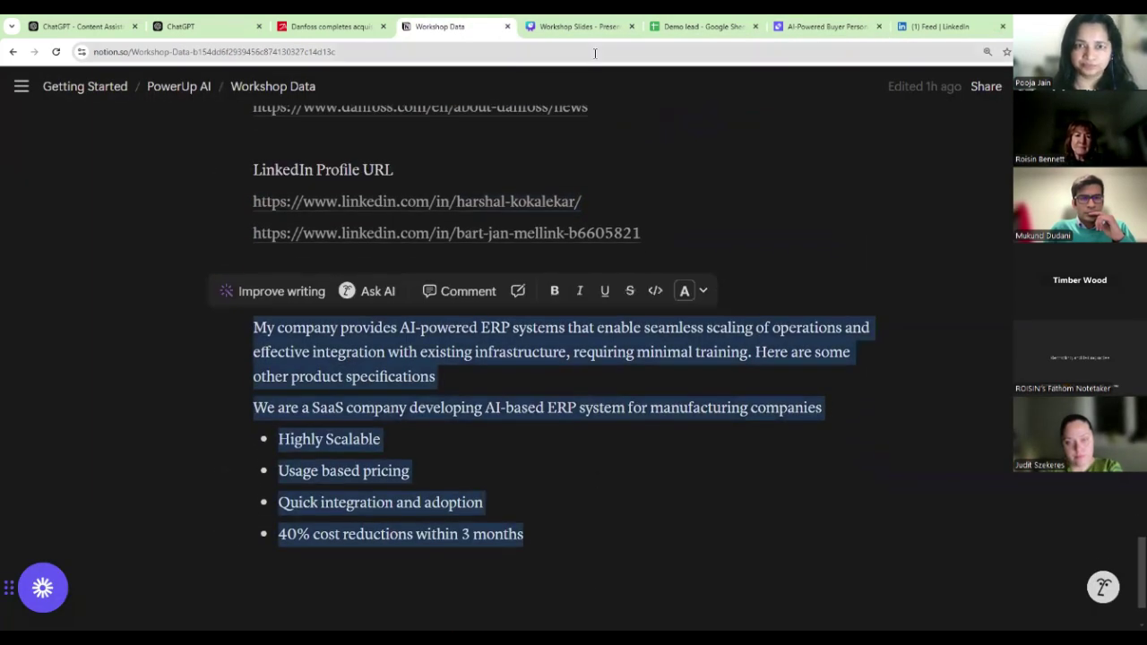
pyautogui.click(820, 26)
pyautogui.click(520, 346)
pyautogui.hotkey('ctrl', 'v')
pyautogui.click(574, 434)
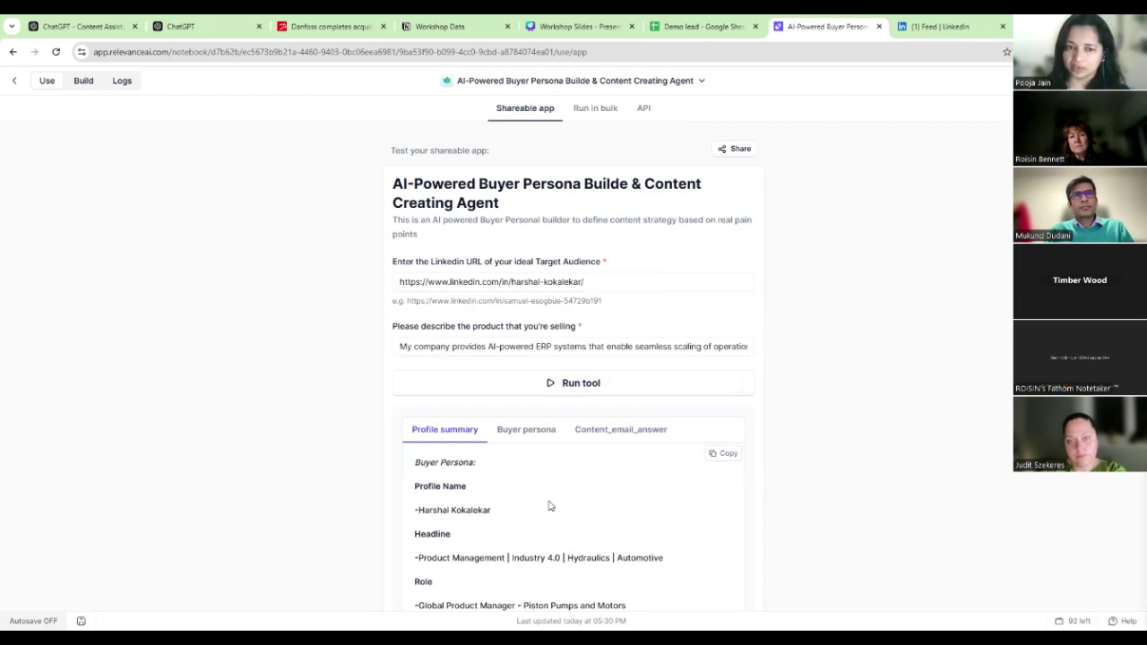
# Review the generated profile summary, including the profile name, headline and role.
pyautogui.scroll(-1, 463, 387)
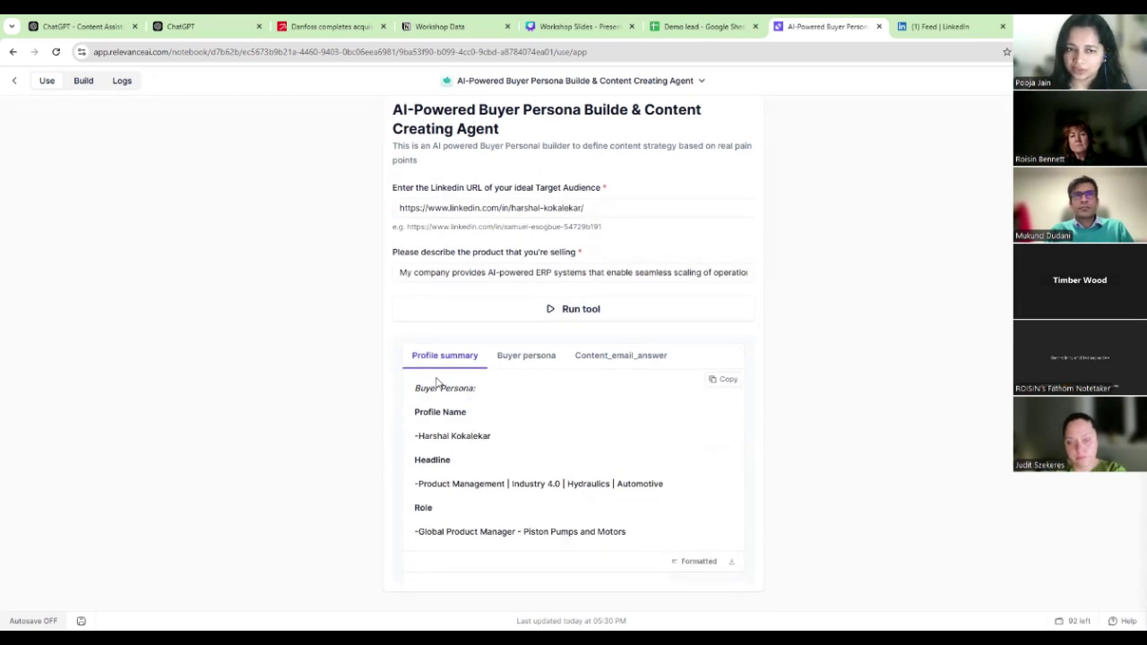
pyautogui.moveTo(415, 411); pyautogui.dragTo(494, 451)
pyautogui.click(432, 489)
pyautogui.moveTo(431, 490); pyautogui.dragTo(619, 515)
pyautogui.click(633, 530)
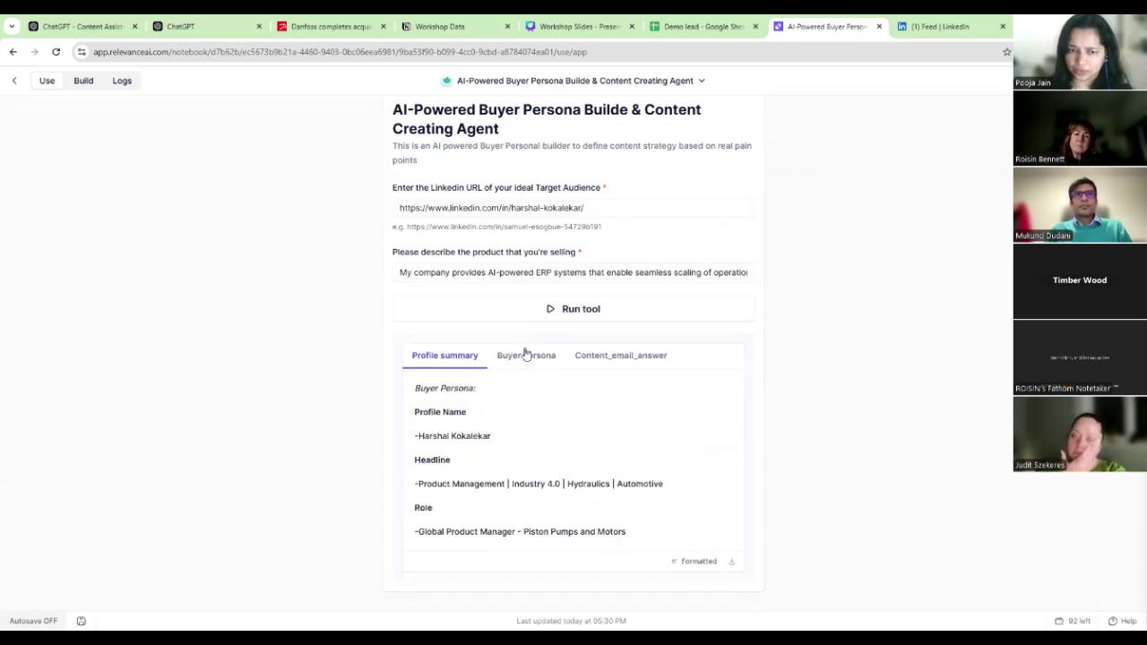
# Open the Buyer persona output, expand it in full and read its sections from The Human to The Pitch.
pyautogui.click(526, 358)
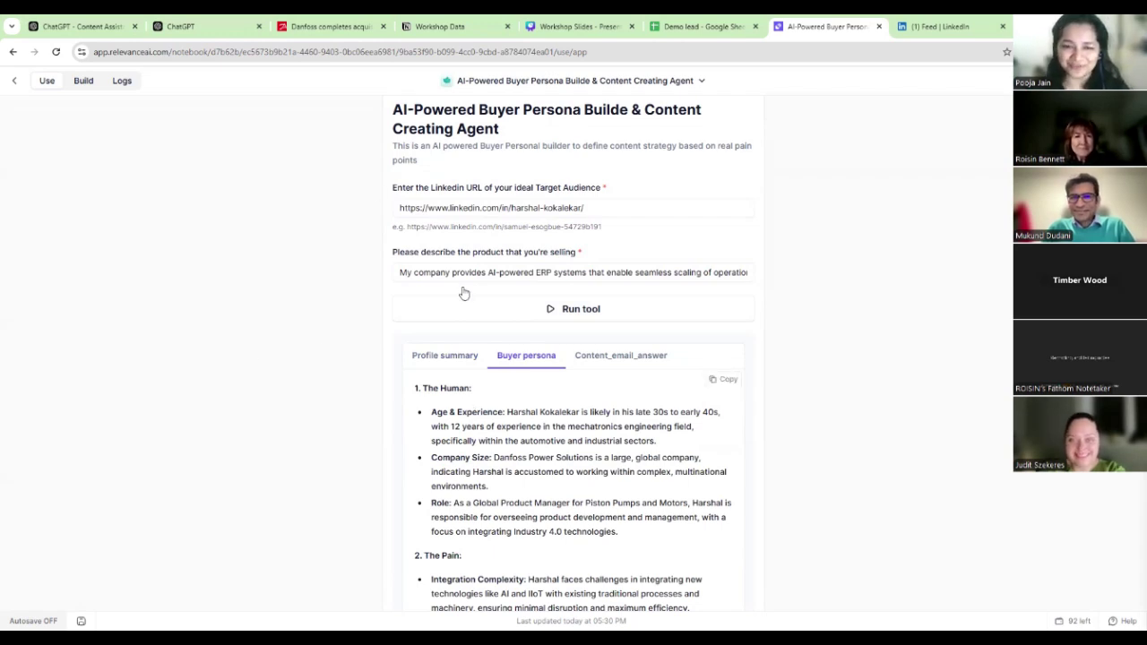
pyautogui.scroll(-1, 668, 511)
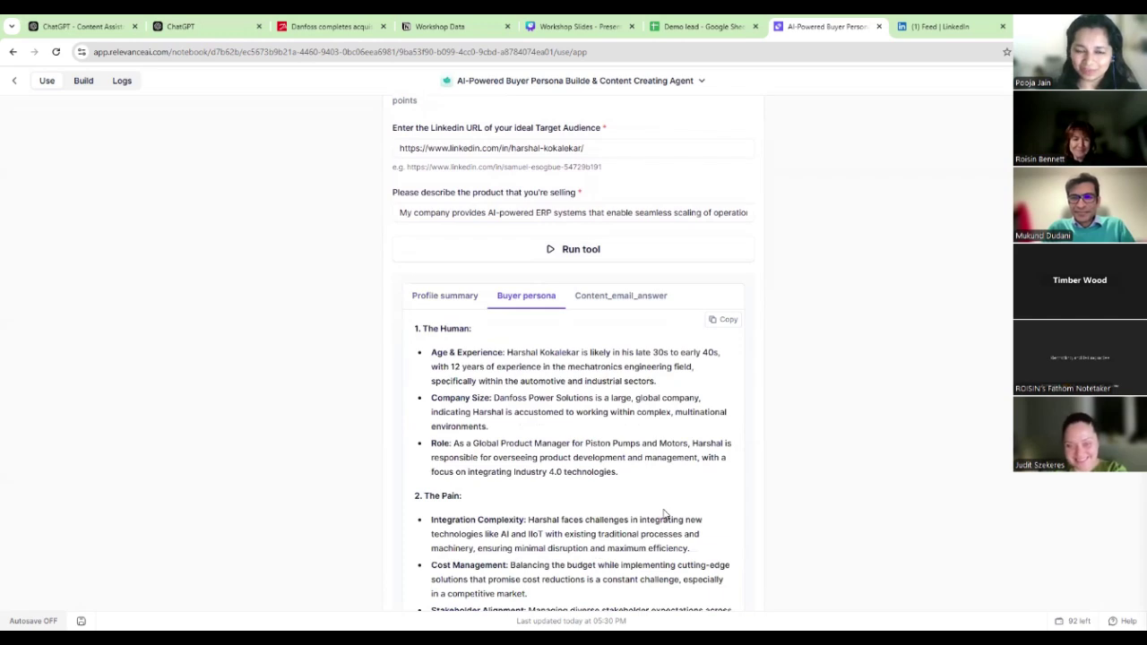
pyautogui.scroll(-1, 645, 506)
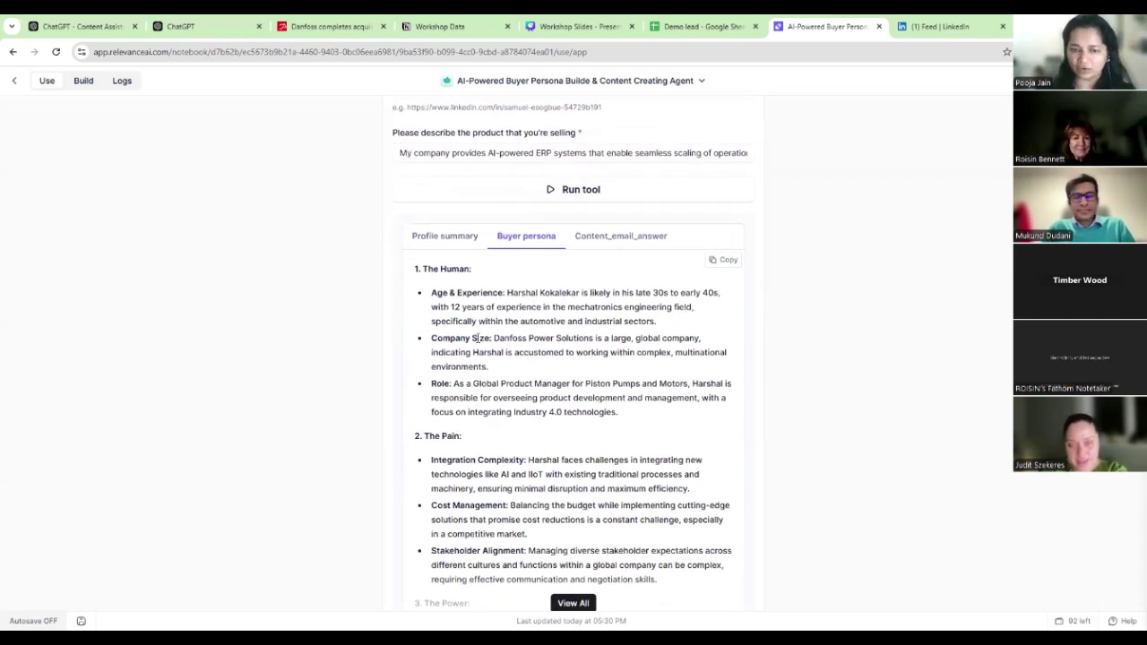
pyautogui.scroll(-1, 487, 434)
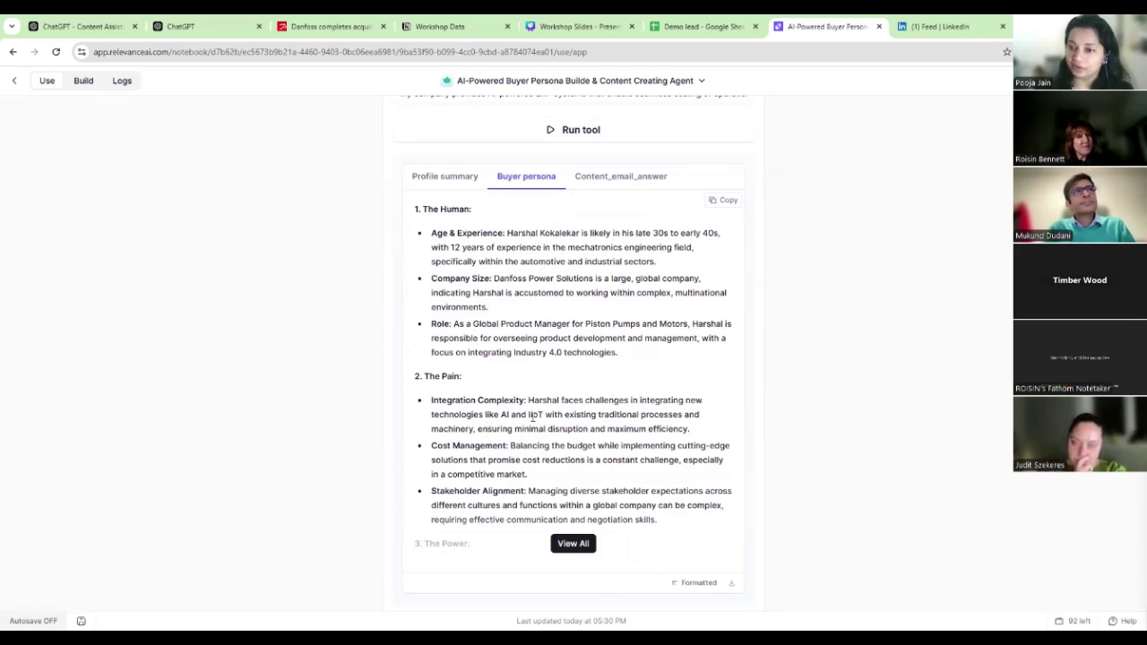
pyautogui.click(576, 542)
pyautogui.scroll(-1, 568, 479)
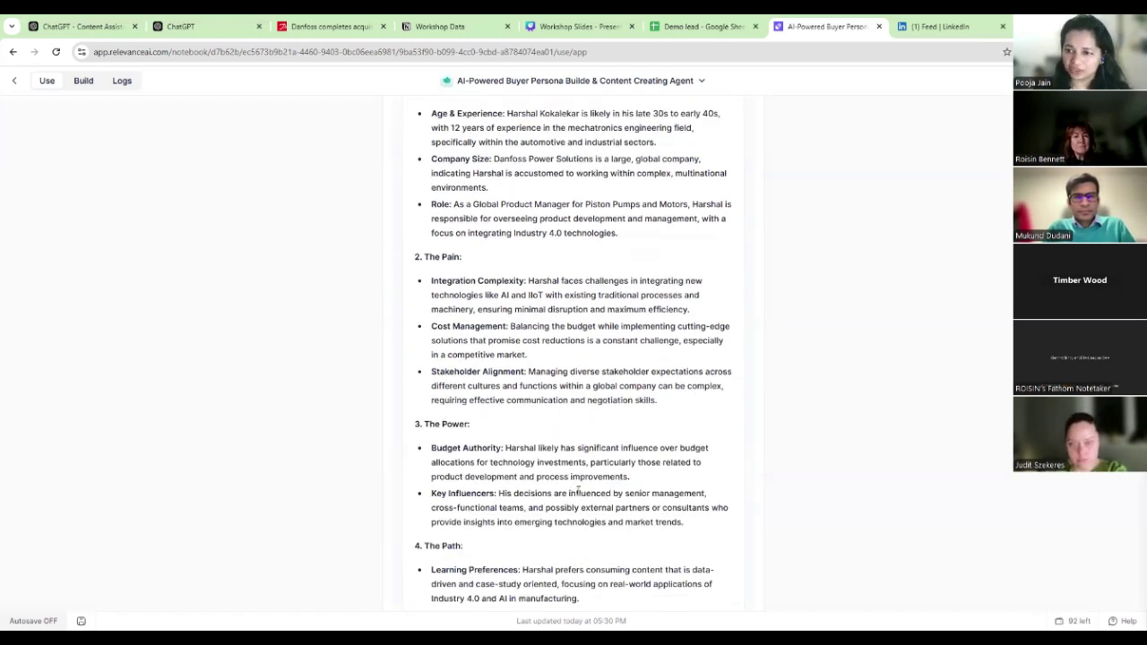
pyautogui.scroll(-1, 578, 490)
pyautogui.scroll(-1, 571, 506)
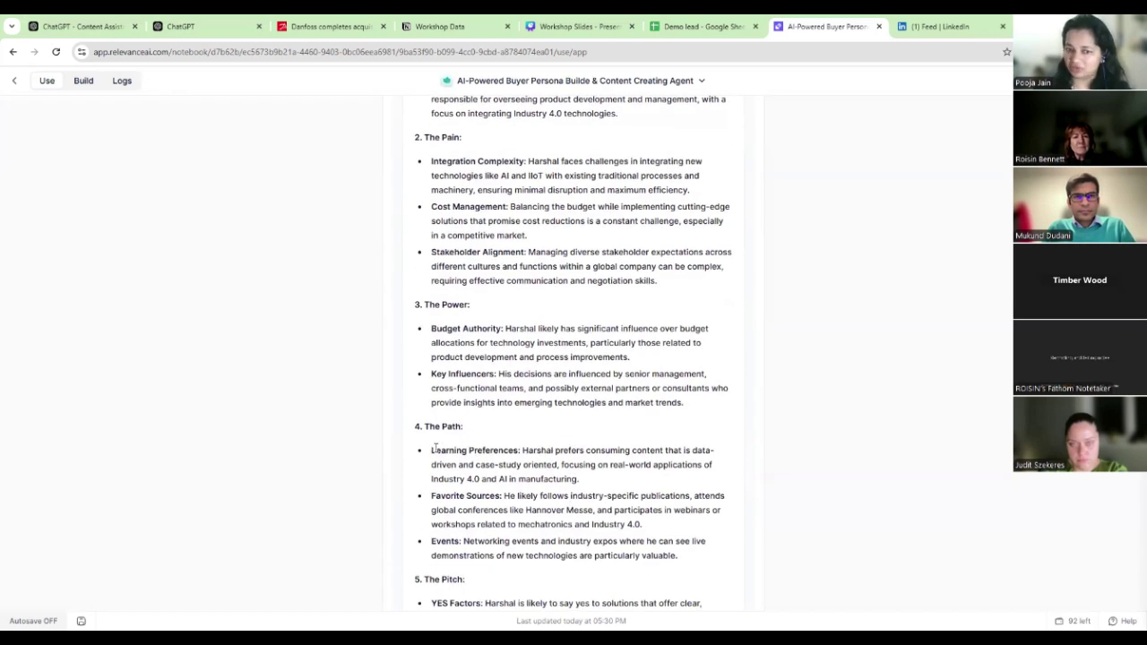
pyautogui.scroll(-2, 509, 518)
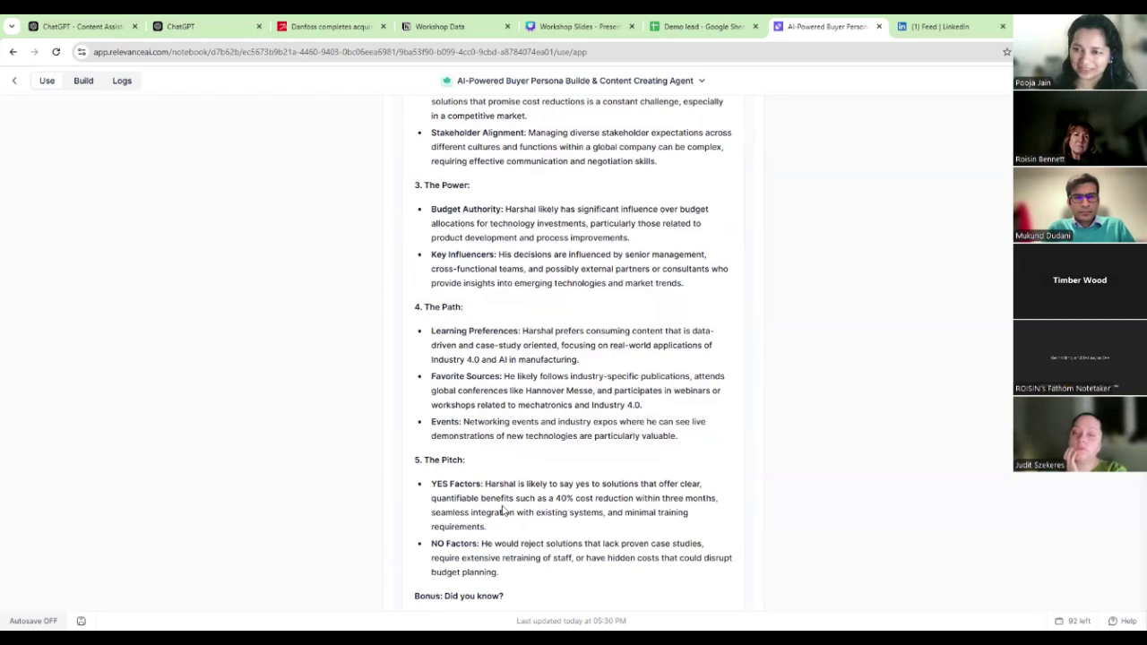
# Open the Content_email_answer output and read the generated outreach email through to its signature.
pyautogui.scroll(5, 586, 479)
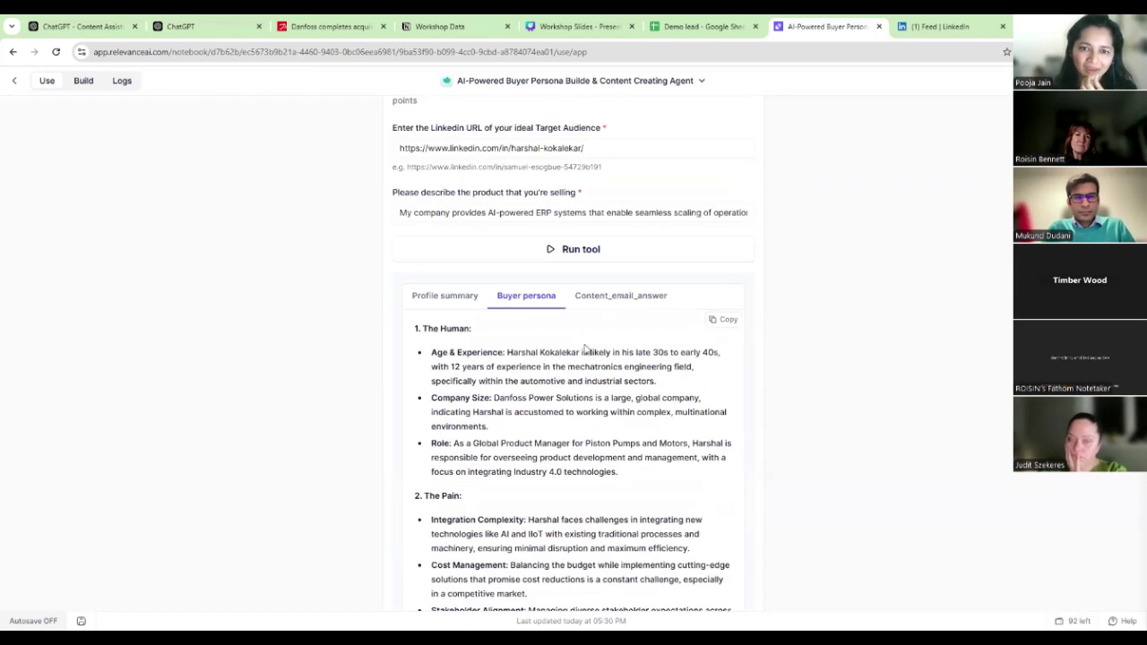
pyautogui.click(633, 300)
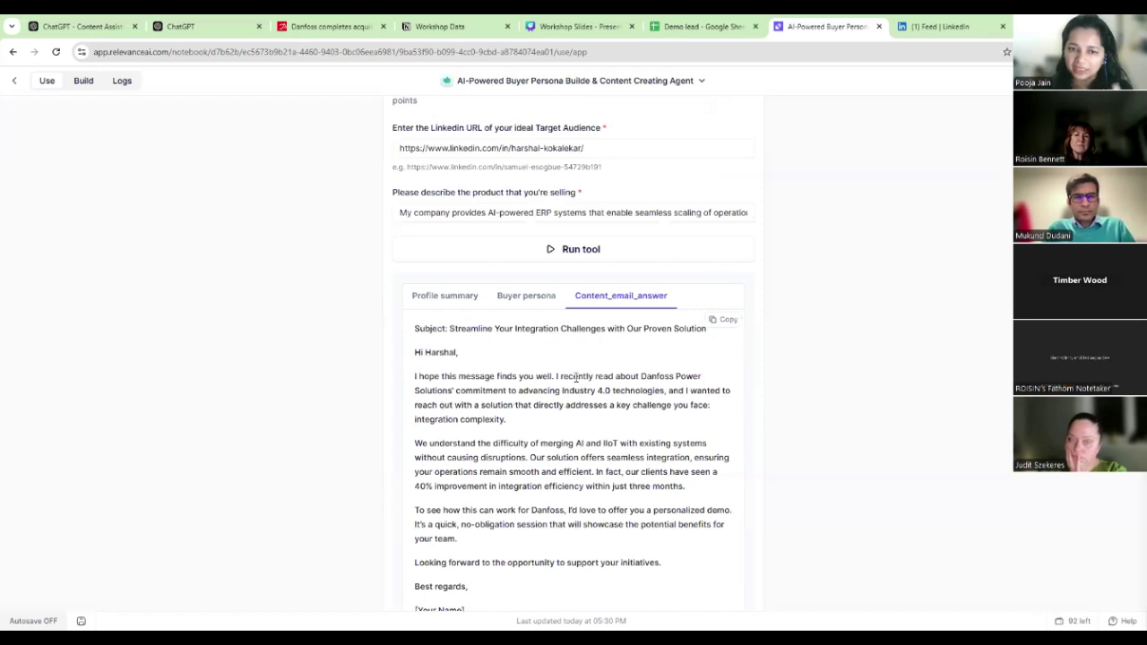
pyautogui.scroll(-1, 573, 389)
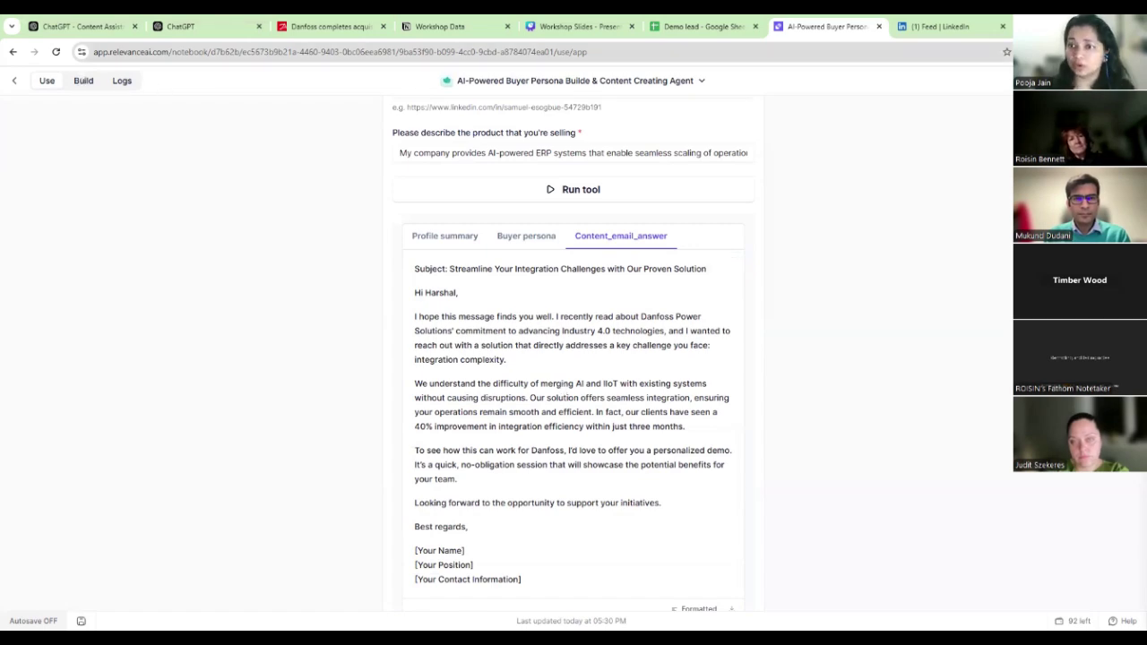
# Open the tool's Build view and examine its inputs, LinkedIn profile retrieval, JSON key filtering and LLM steps.
pyautogui.click(91, 84)
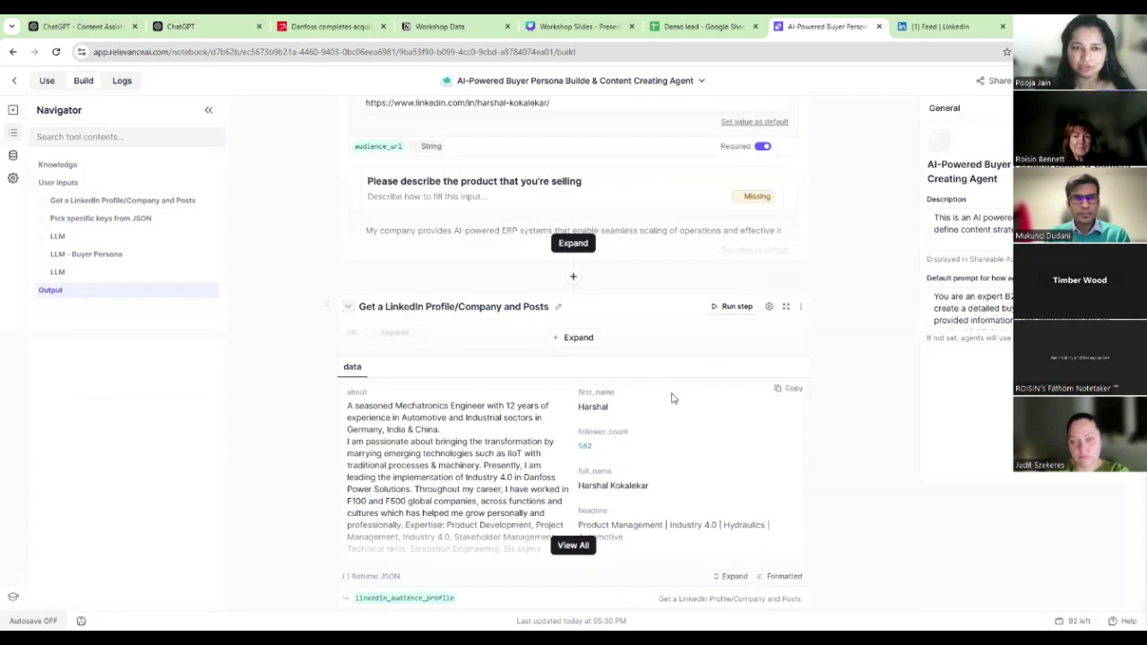
pyautogui.scroll(2, 685, 370)
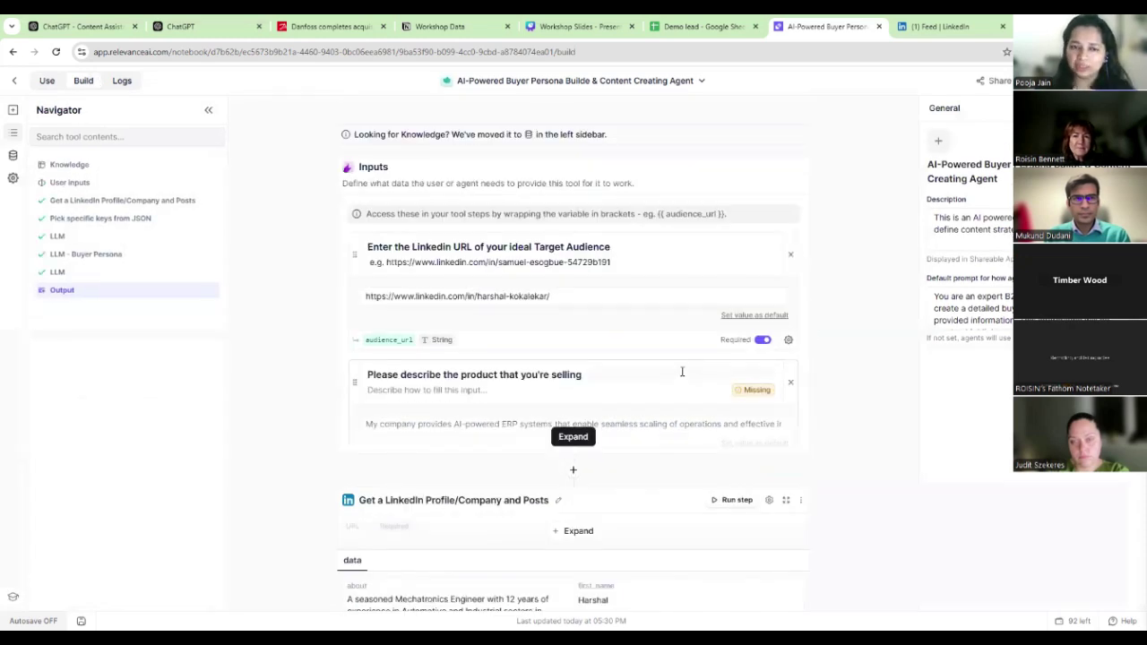
pyautogui.scroll(-5, 682, 372)
pyautogui.scroll(-6, 375, 459)
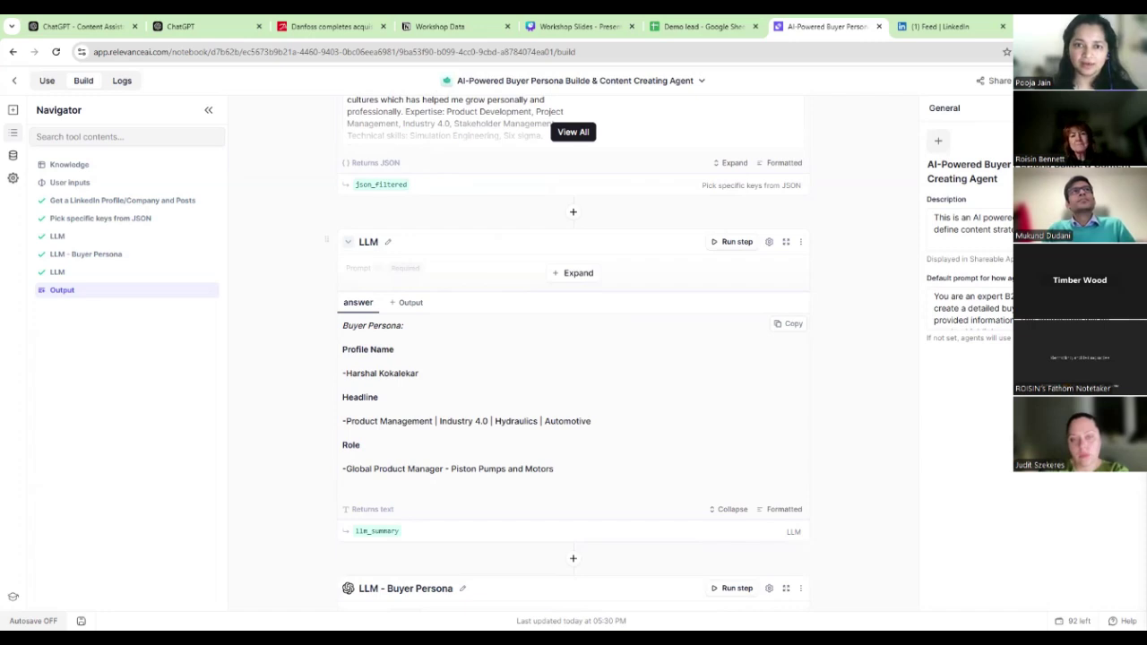
# Switch to the Workshop Slides presentation in Canva and show slide 7, Common AI Pitfalls.
pyautogui.click(610, 19)
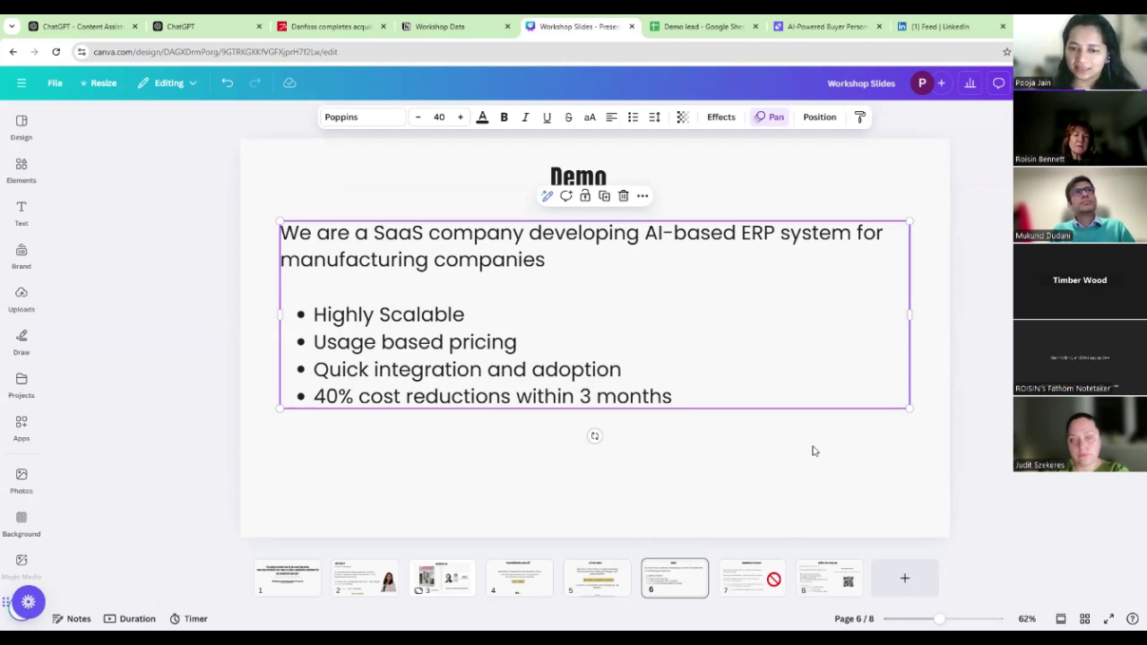
pyautogui.click(755, 584)
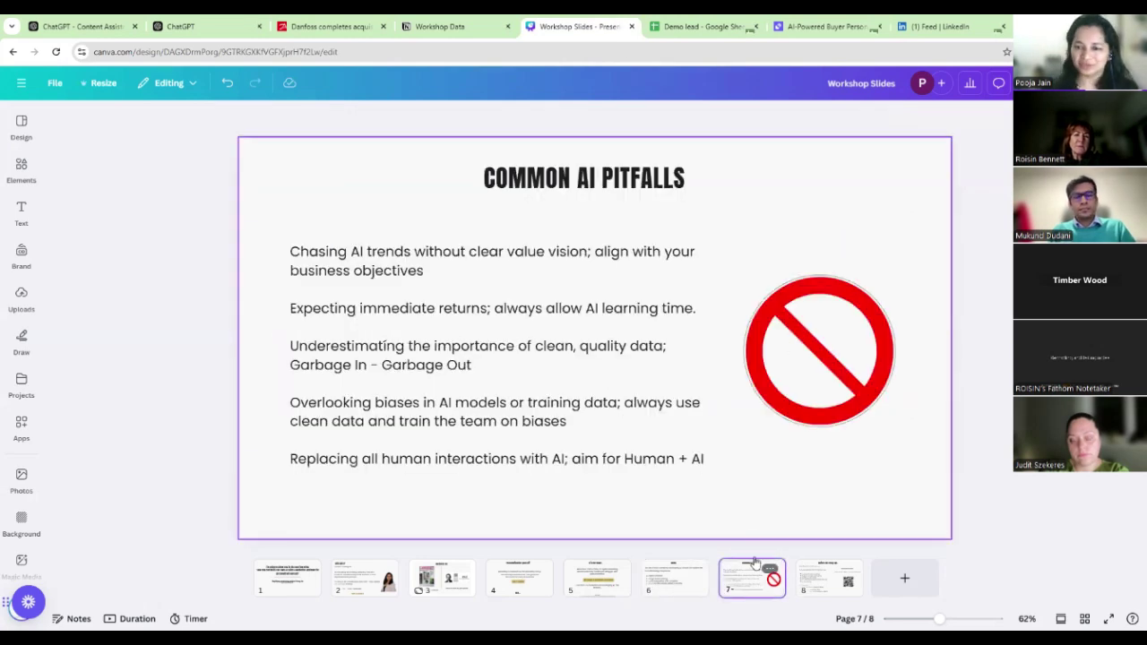